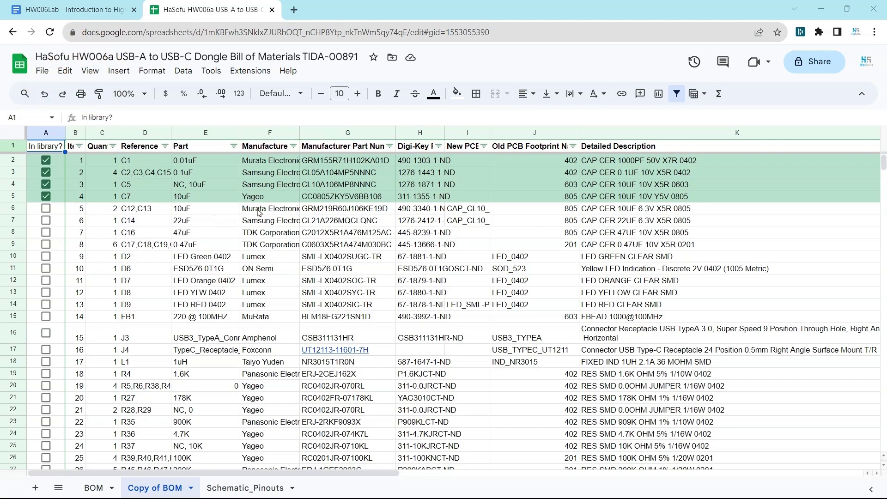
Copy the 10uF capacitor's part number GRM219R60J106KE19D from cell G6
left_click(357, 209)
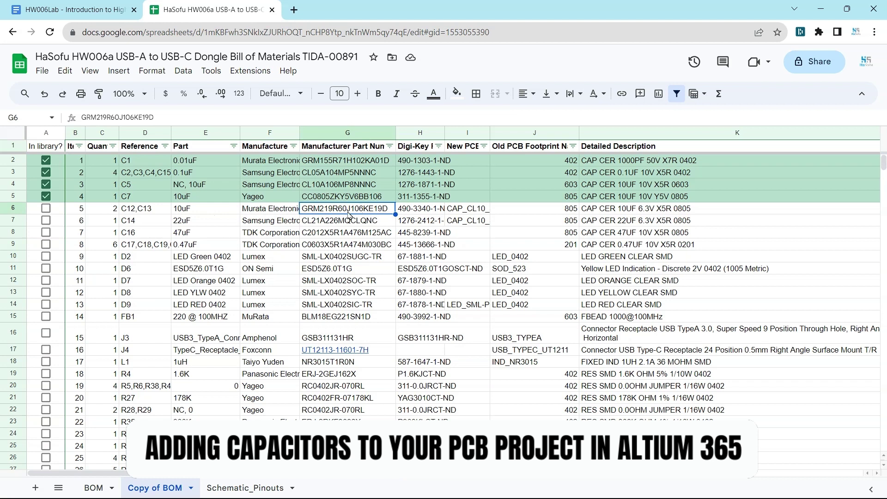
left_click(153, 118)
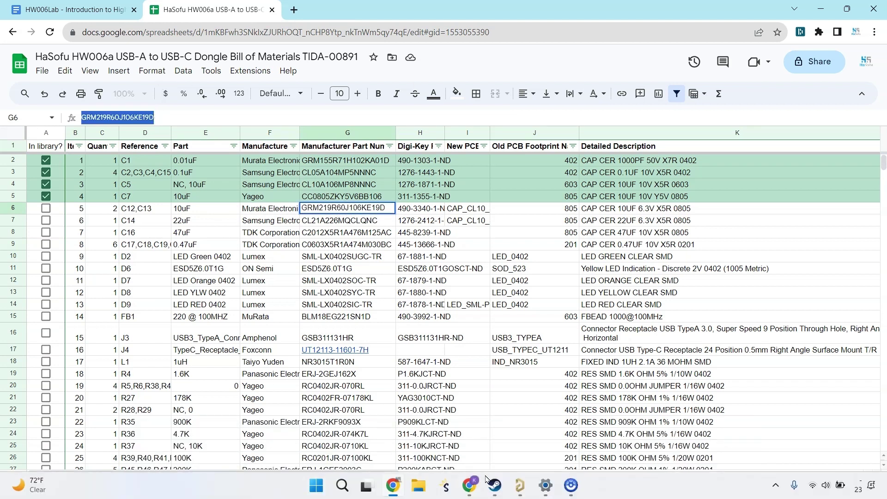
In Altium Designer, bring up the USBA_to_USBC schematic and the Manufacturer Part Search panel
left_click(519, 489)
left_click(74, 122)
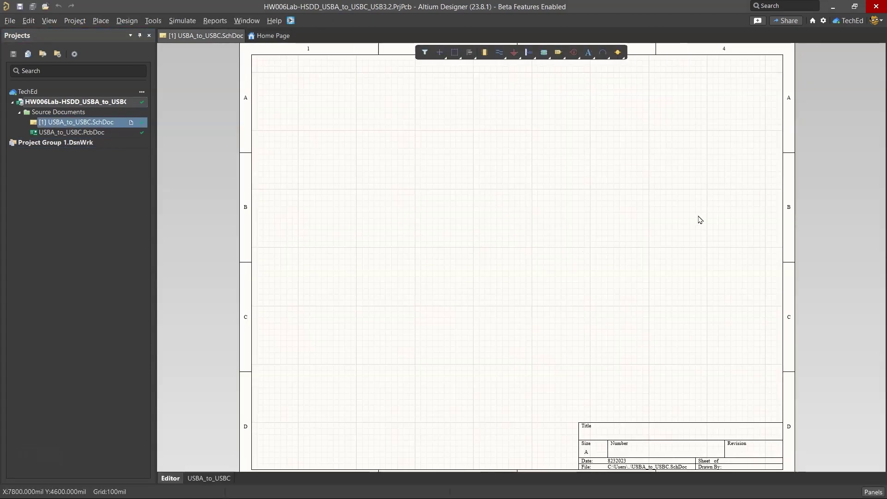
left_click(873, 492)
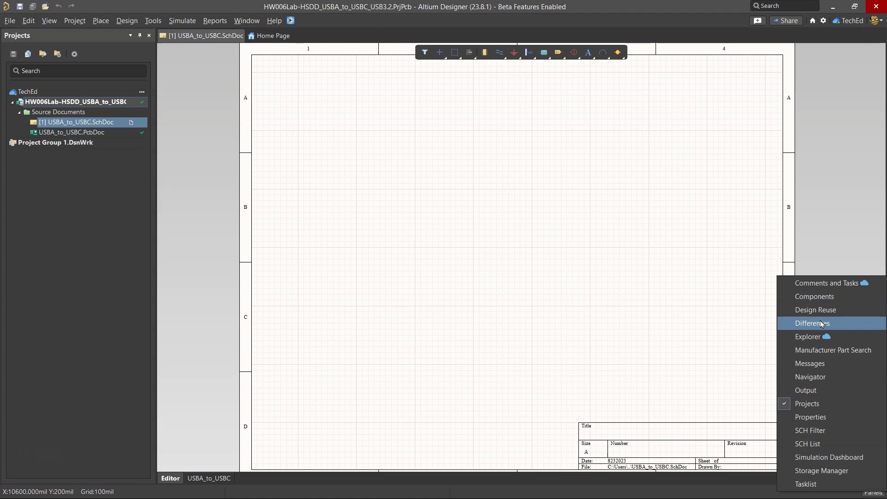
left_click(825, 351)
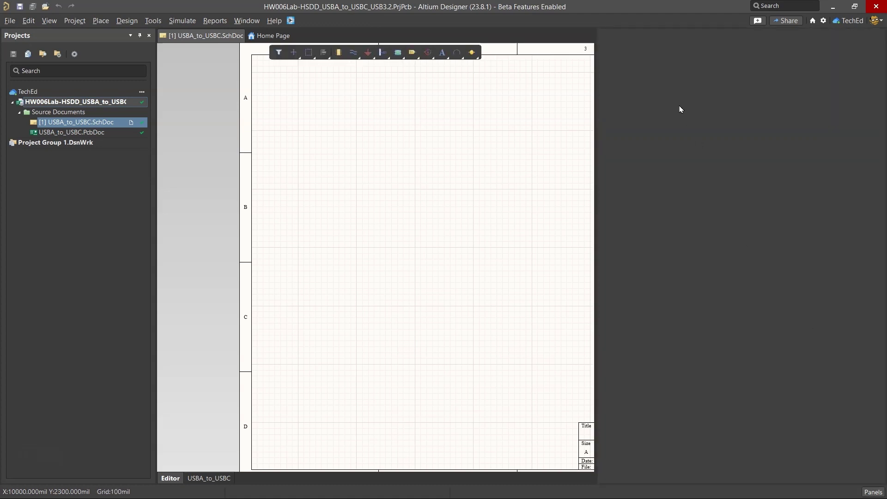
Search for GRM219R60J106KE19D and inspect the top Murata result's actions and category filter
left_click(701, 70)
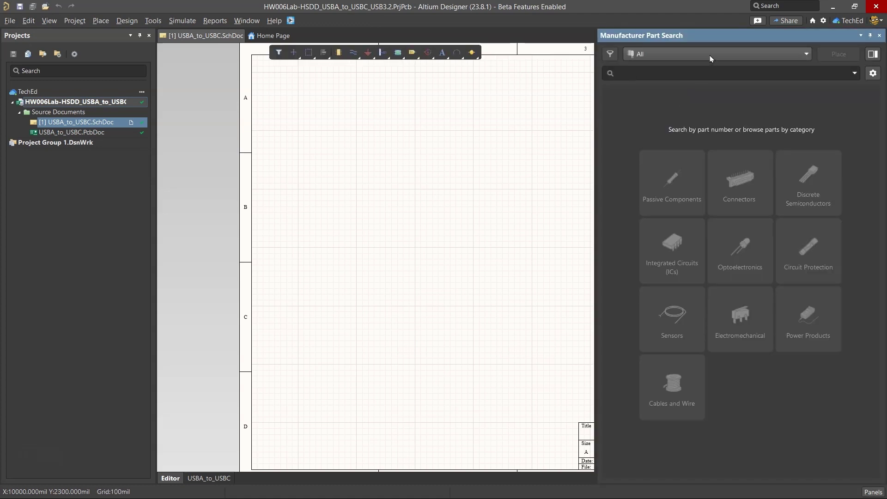
type("GRM219R60J106KE19D")
left_click(710, 92)
right_click(733, 139)
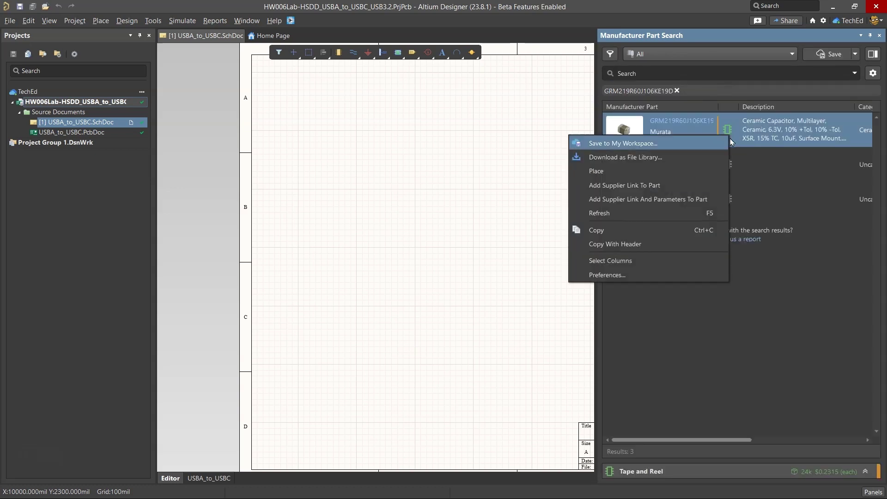
left_click(749, 137)
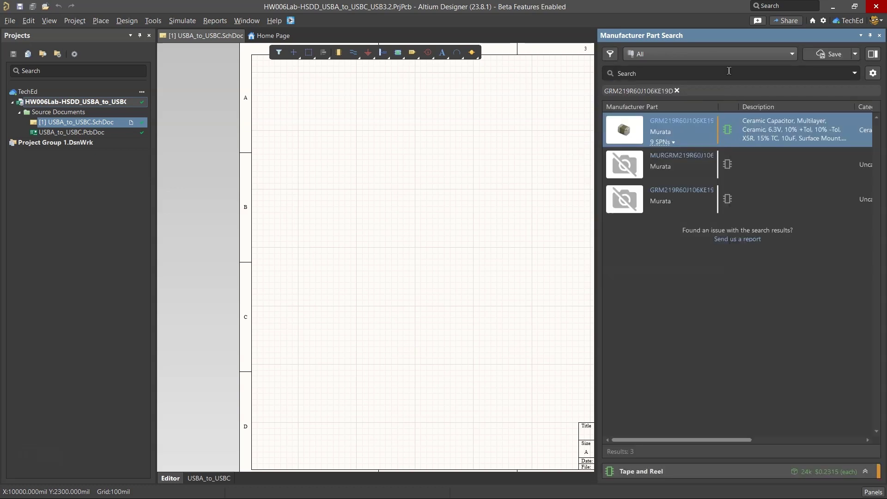
left_click(786, 54)
left_click(809, 72)
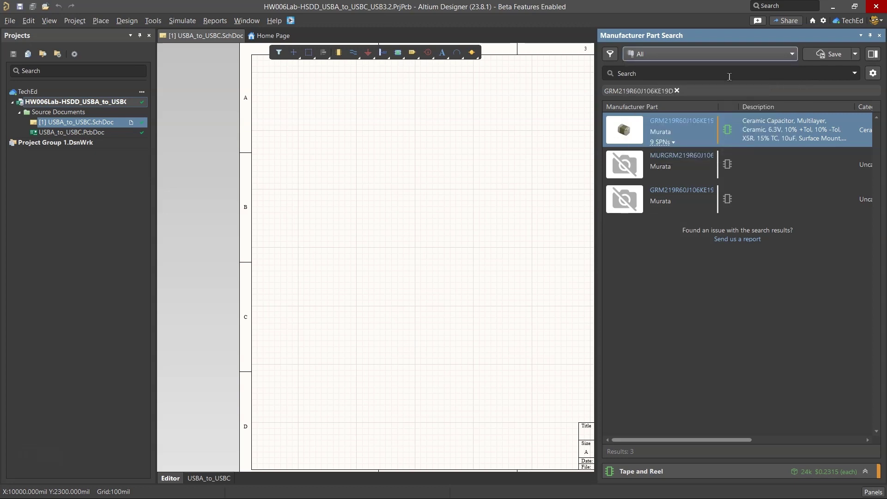
left_click(873, 492)
left_click(829, 299)
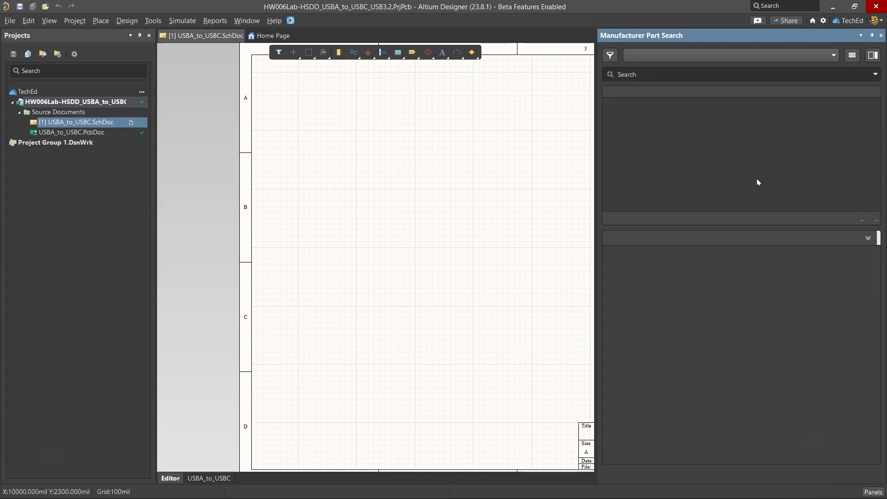
left_click(667, 73)
type("GRM219R60J106KE19D")
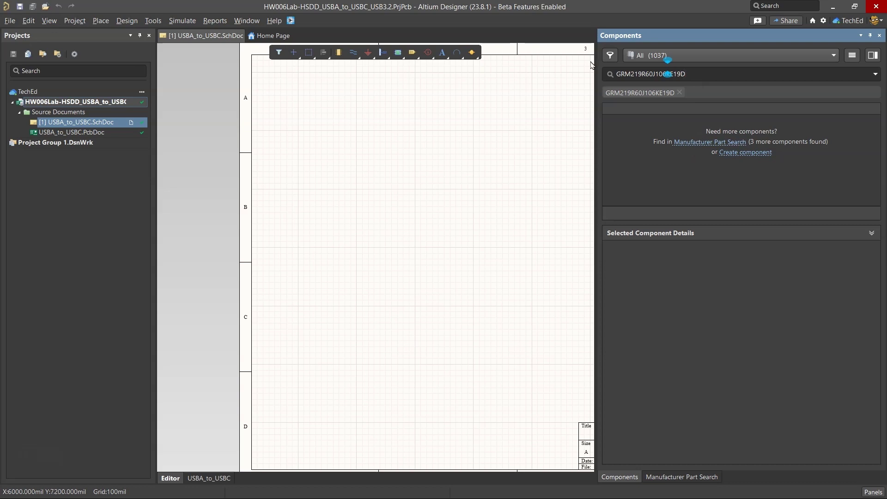
left_click(669, 57)
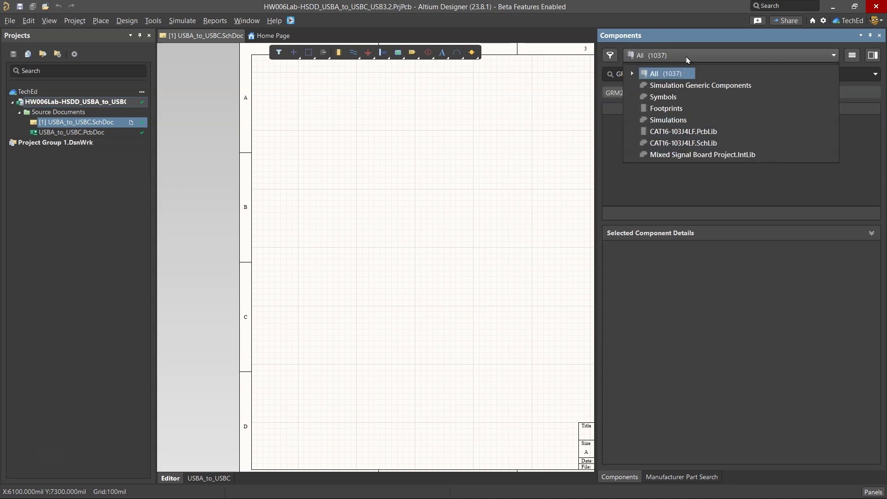
left_click(679, 74)
left_click(685, 143)
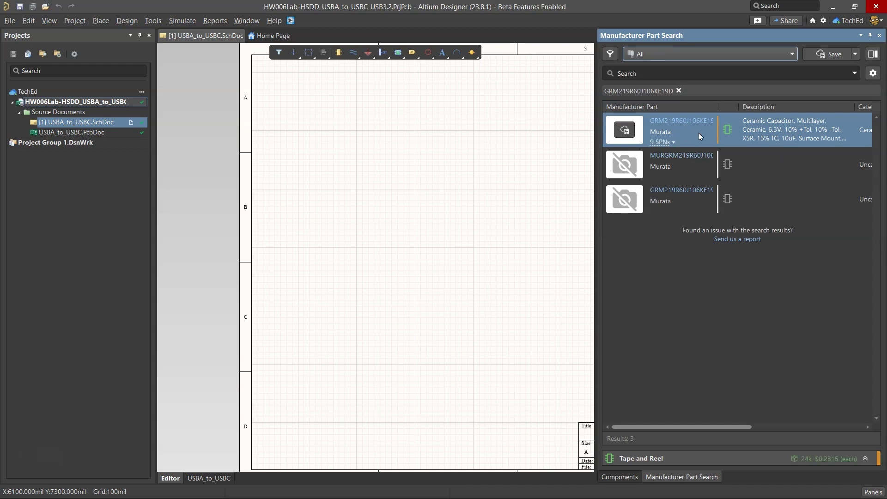
Expand the top Murata result's supplier listings and save it as a Capacitors workspace component
left_click(661, 142)
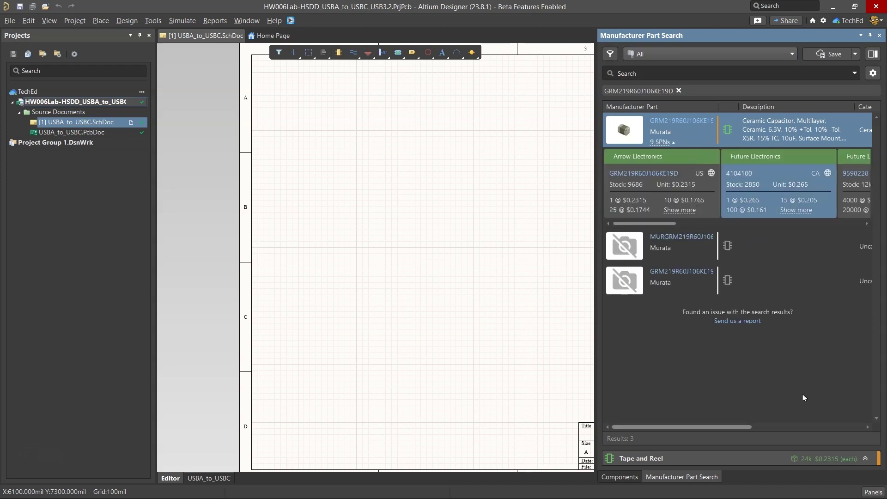
scroll(725, 415, "right", 5)
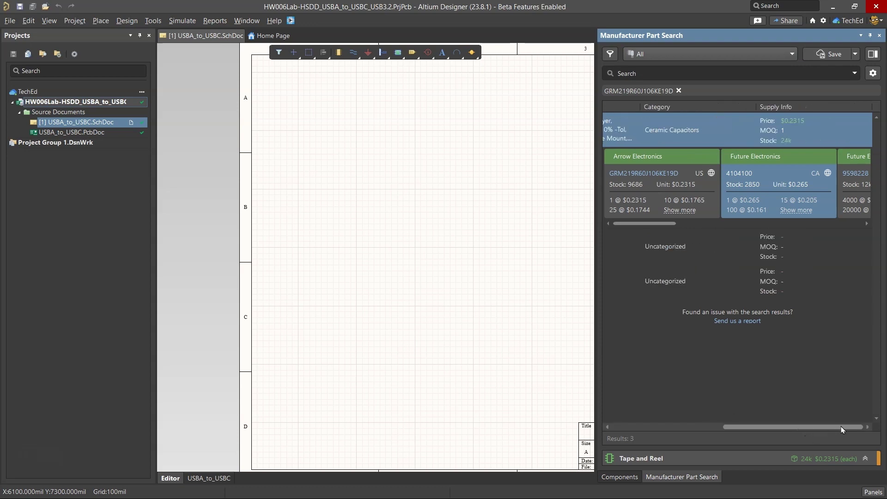
scroll(725, 415, "left", 5)
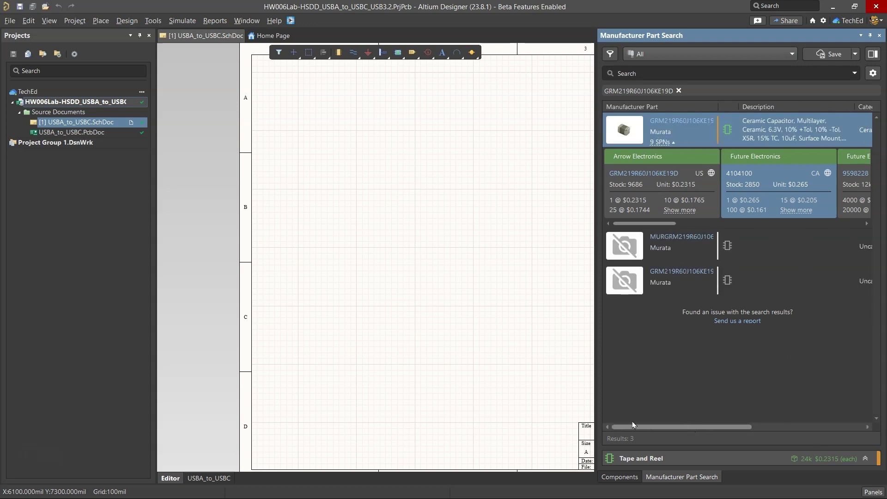
right_click(746, 129)
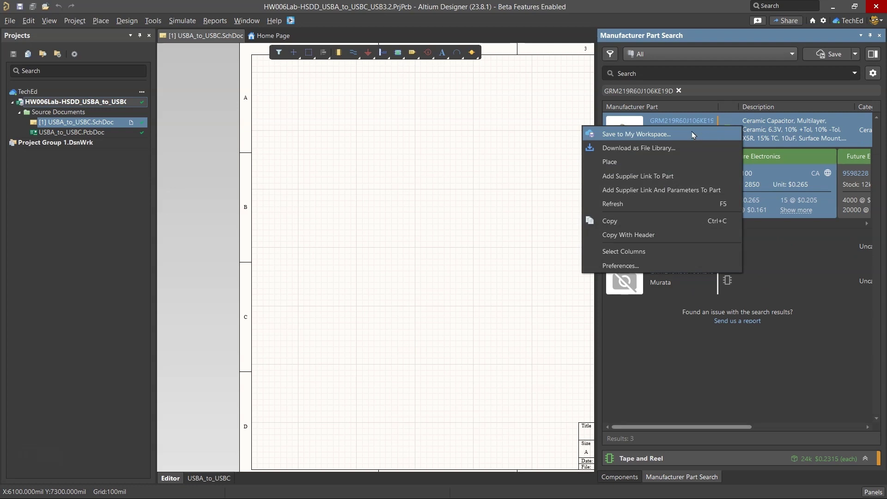
left_click(692, 134)
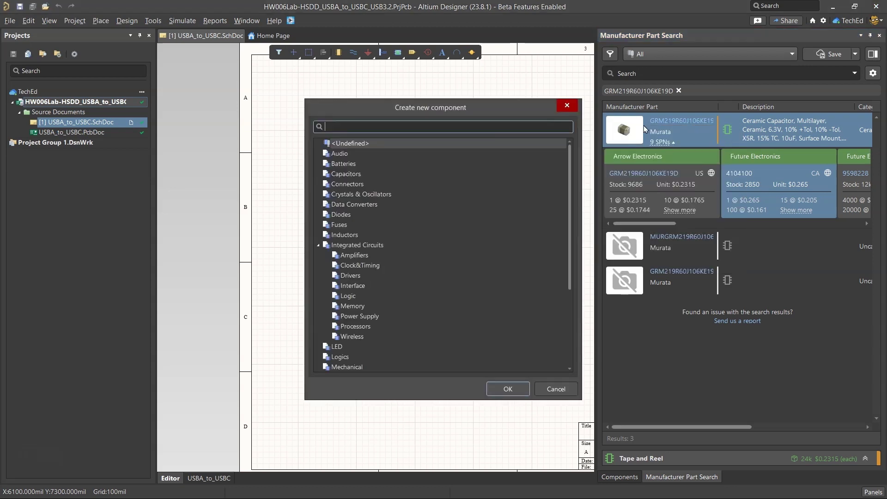
left_click(351, 174)
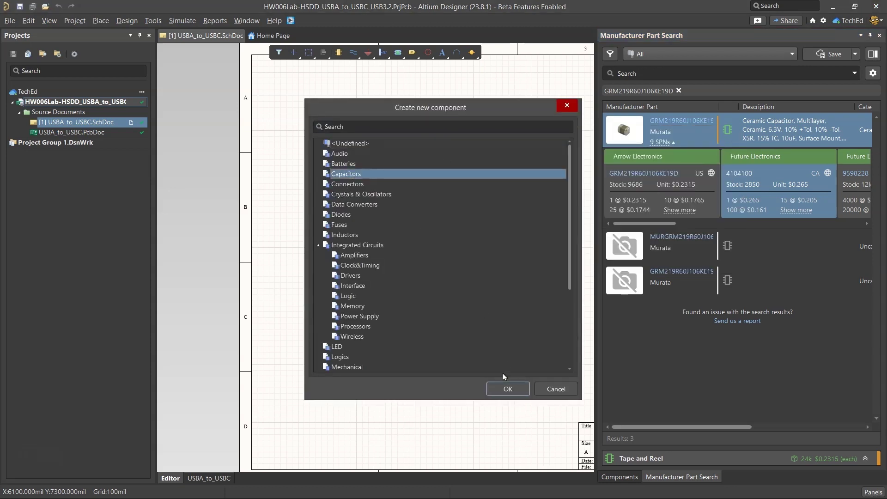
left_click(507, 389)
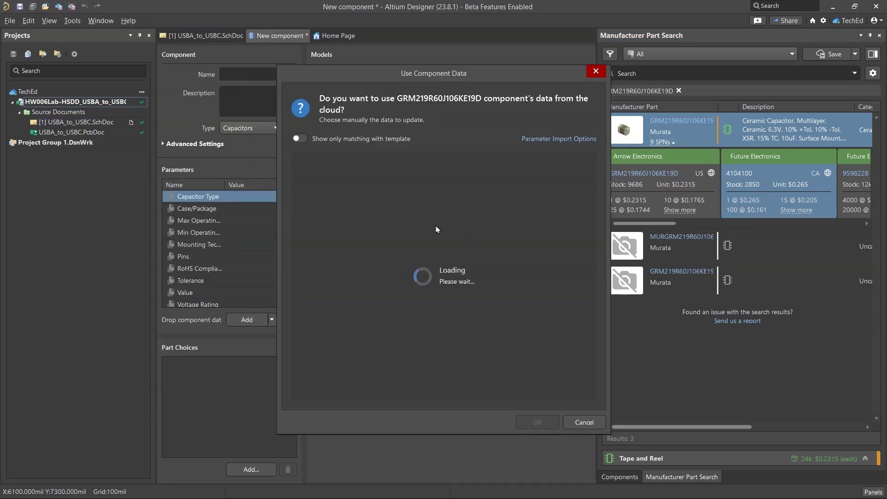
Accept the cloud data for the new component, also importing the 0.85mm Height parameter
left_click(315, 246)
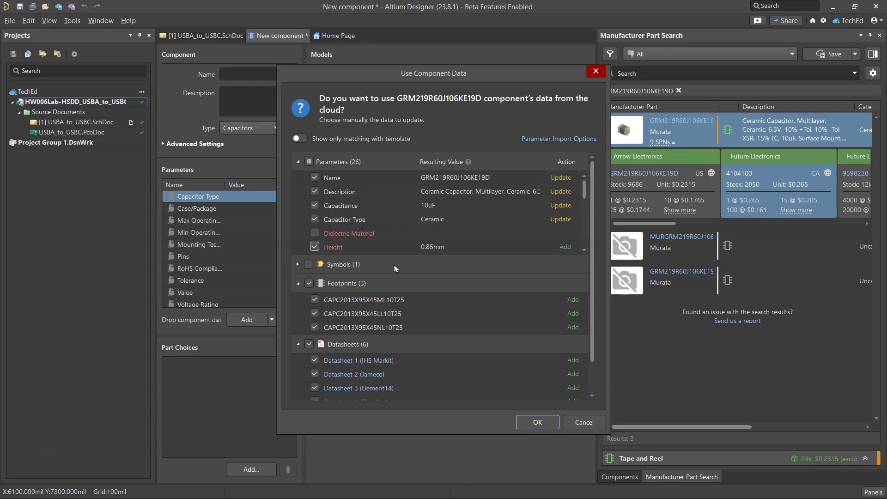
scroll(462, 319, "down", 2)
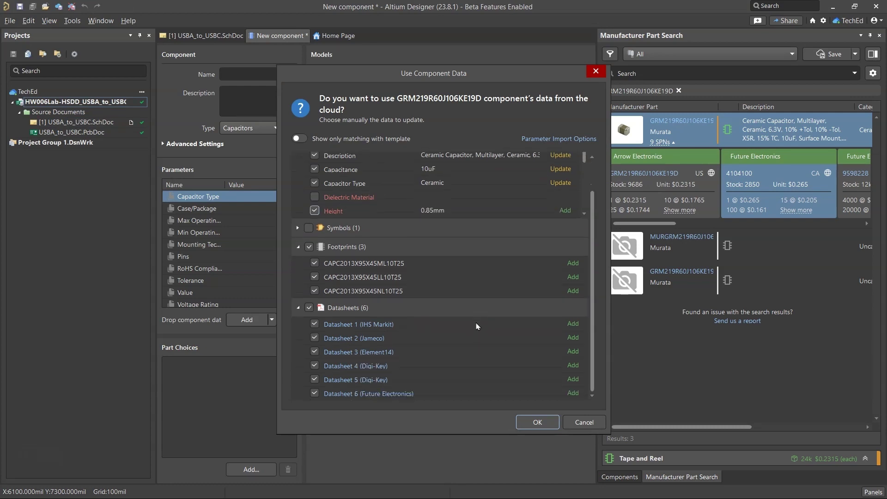
scroll(525, 298, "up", 2)
left_click(536, 422)
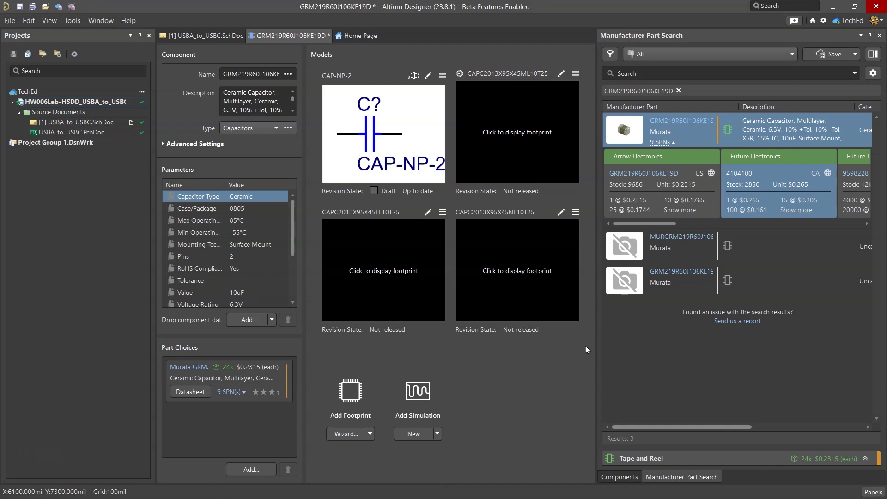
Preview the CAPC2013X95X45ML10T25 footprint and rename the component 'CAP CER 10UF 6.3V X5R 0805'
left_click_drag(599, 325, 692, 324)
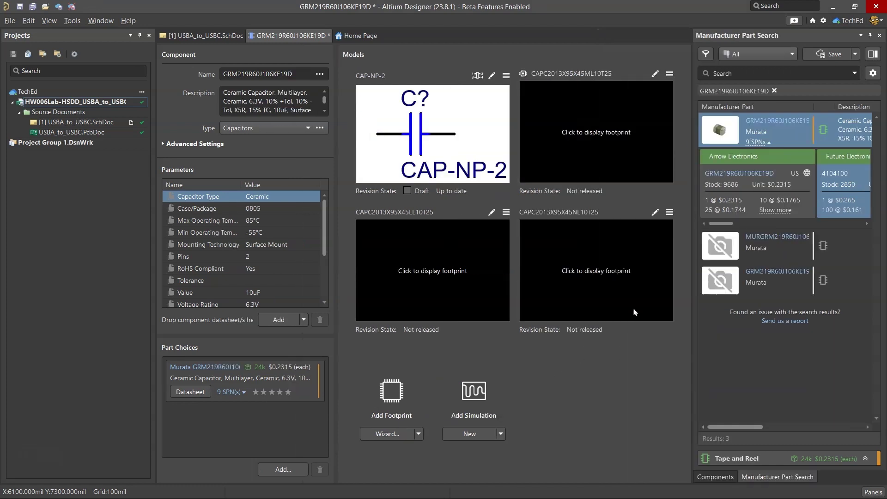
left_click(592, 132)
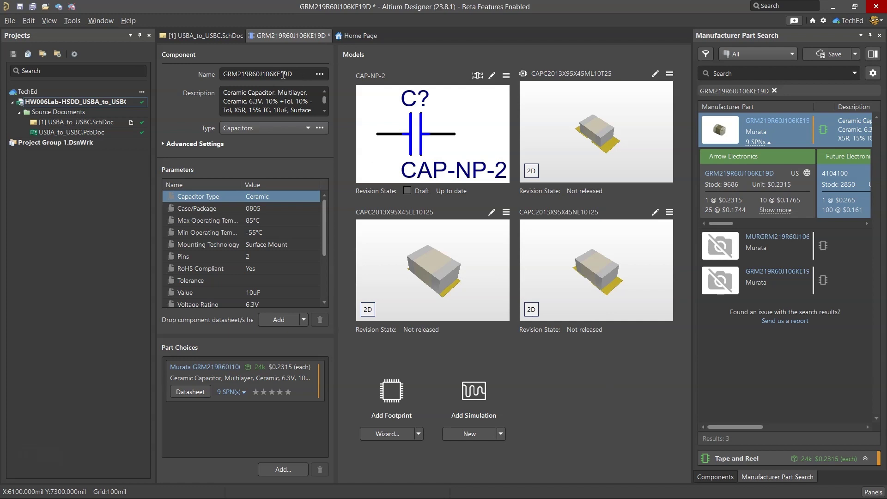
left_click(394, 485)
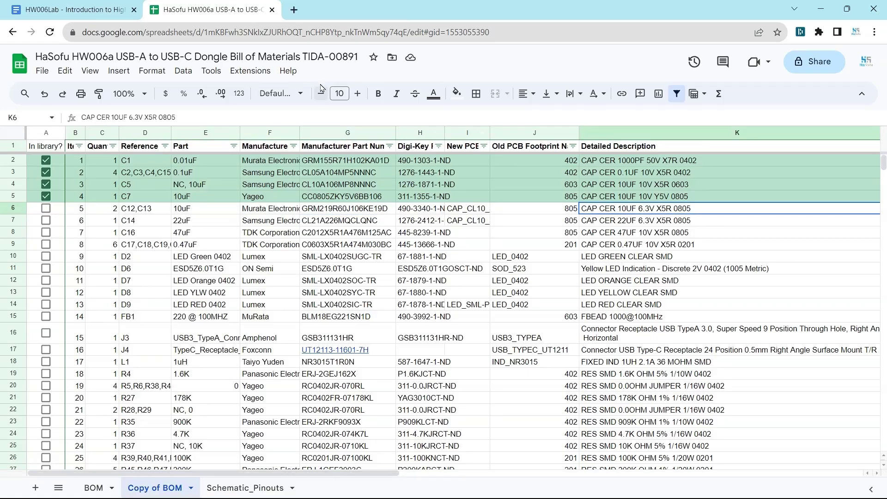
triple_click(279, 119)
key("ctrl+c")
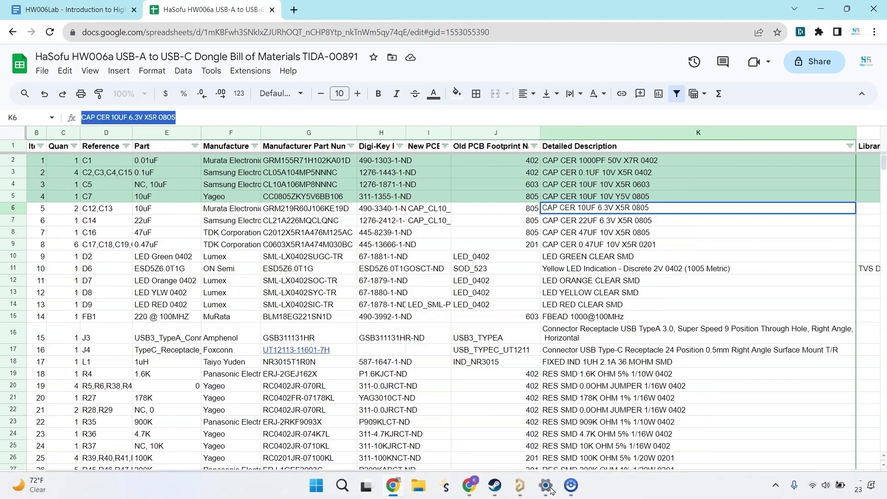
left_click(531, 489)
key("ctrl+v")
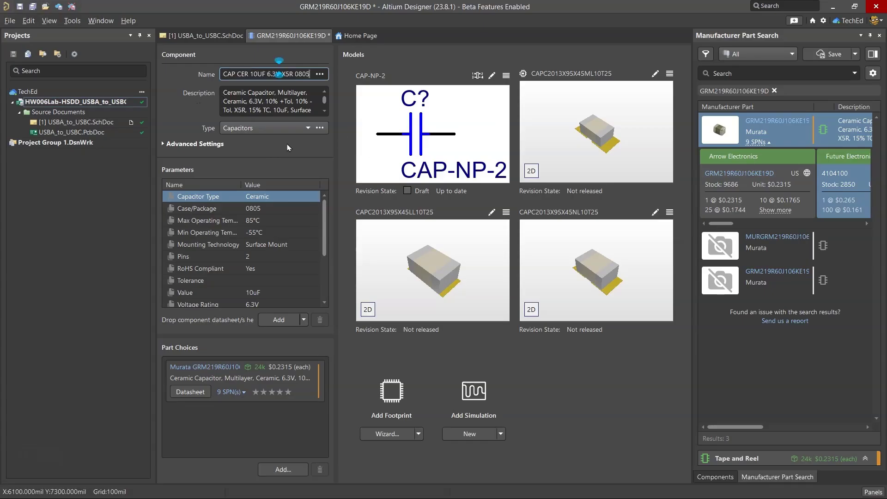
Review the component's Id CMP-001-00158 and the Murata part choice's suppliers
left_click(290, 145)
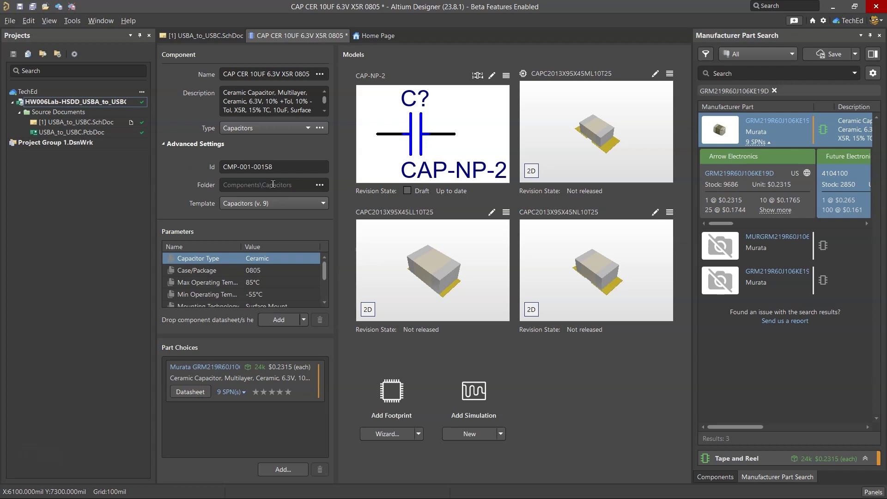
left_click(295, 167)
left_click(291, 167)
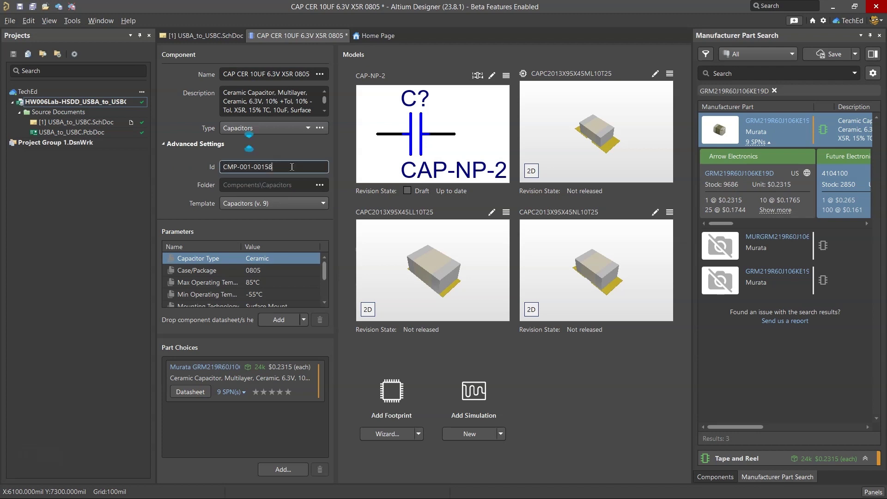
scroll(324, 275, "down", 5)
left_click(304, 319)
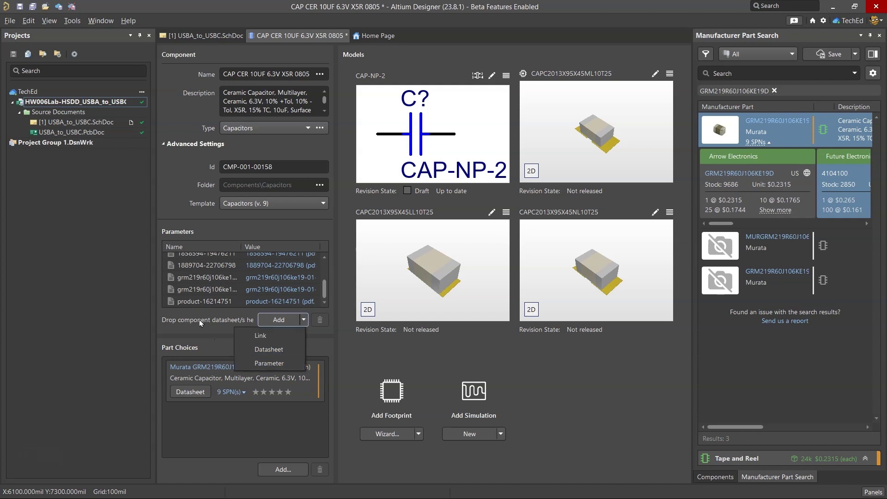
left_click(208, 332)
left_click(219, 381)
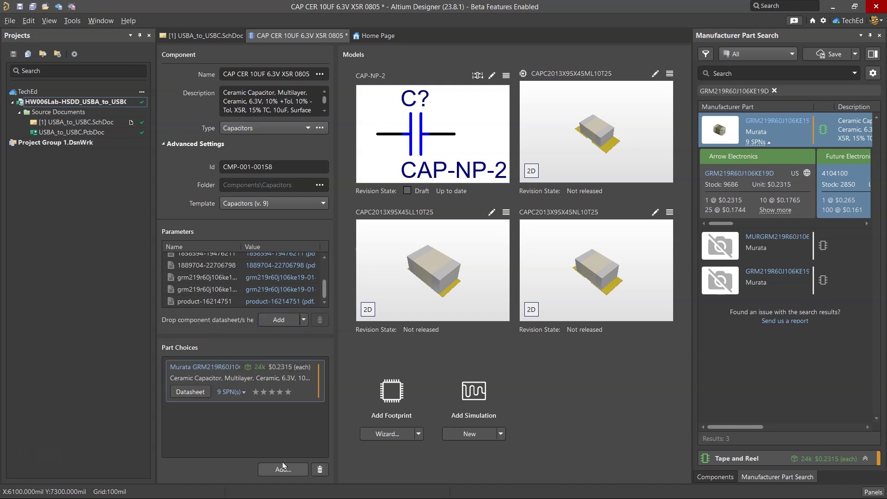
left_click(229, 391)
Browse candidate part choices and check the KEMET C0805C106M9PACTU suppliers and datasheet
left_click(289, 471)
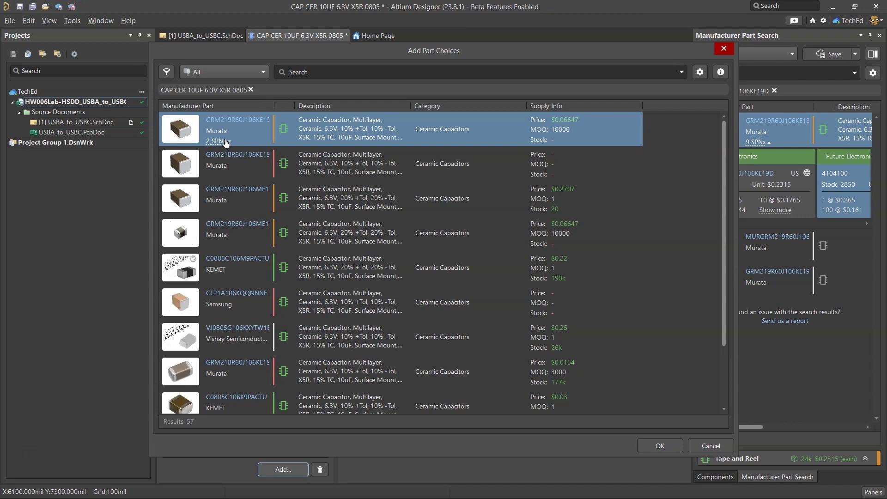
left_click(280, 252)
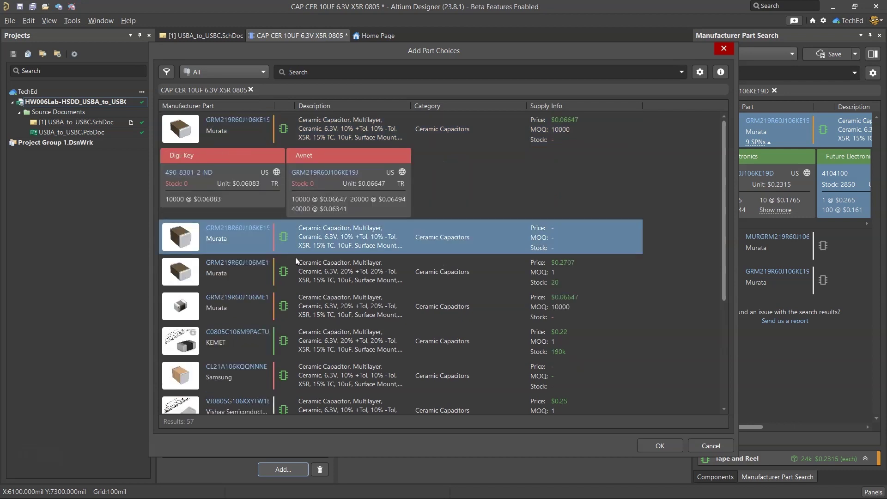
scroll(311, 307, "down", 3)
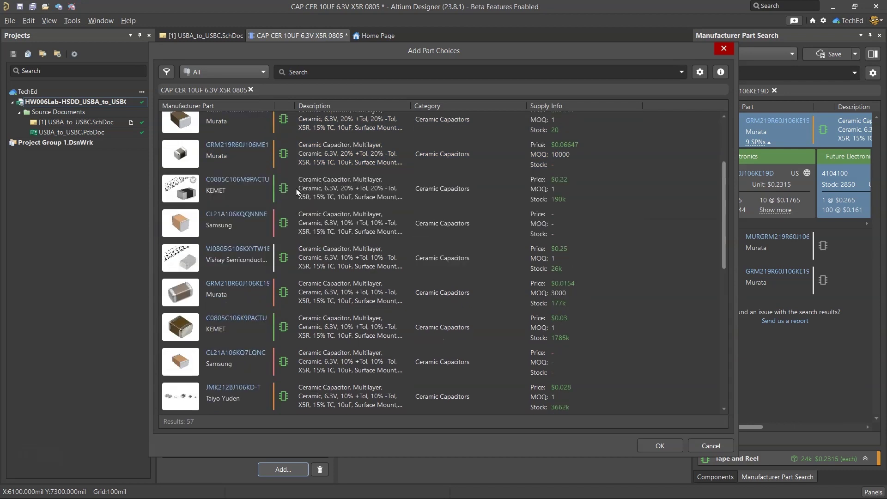
left_click(233, 206)
left_click(230, 202)
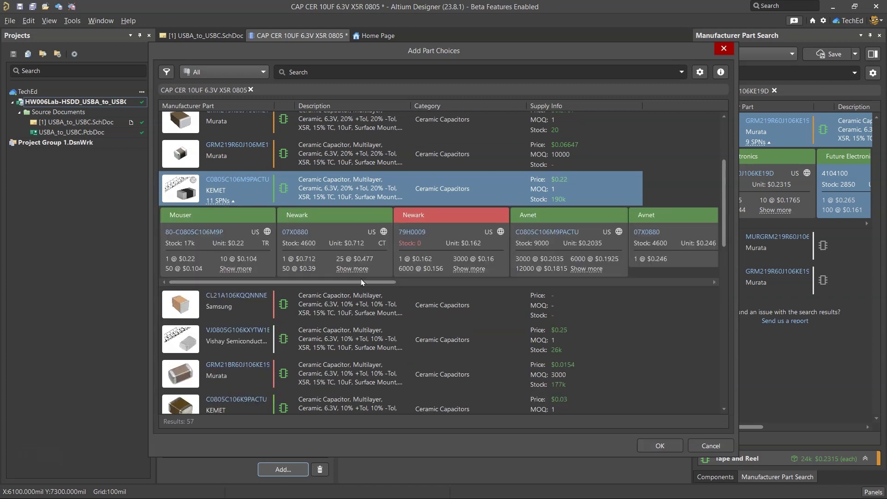
left_click_drag(359, 282, 593, 293)
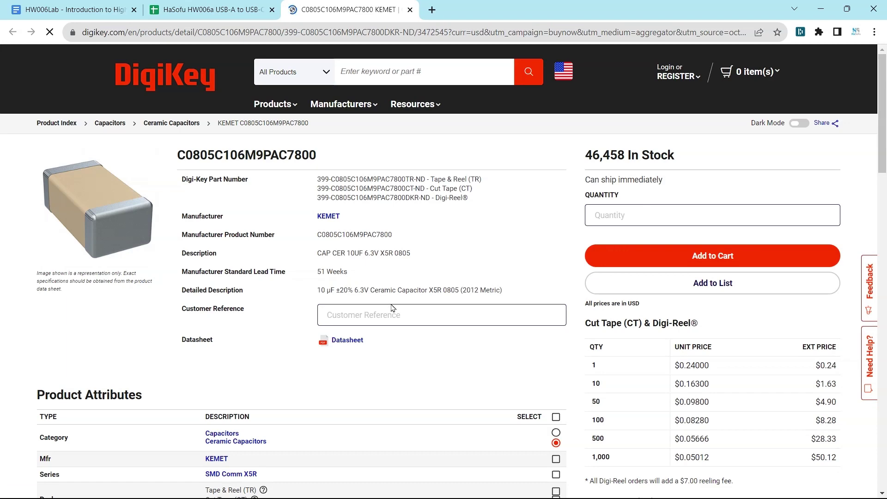
left_click(348, 340)
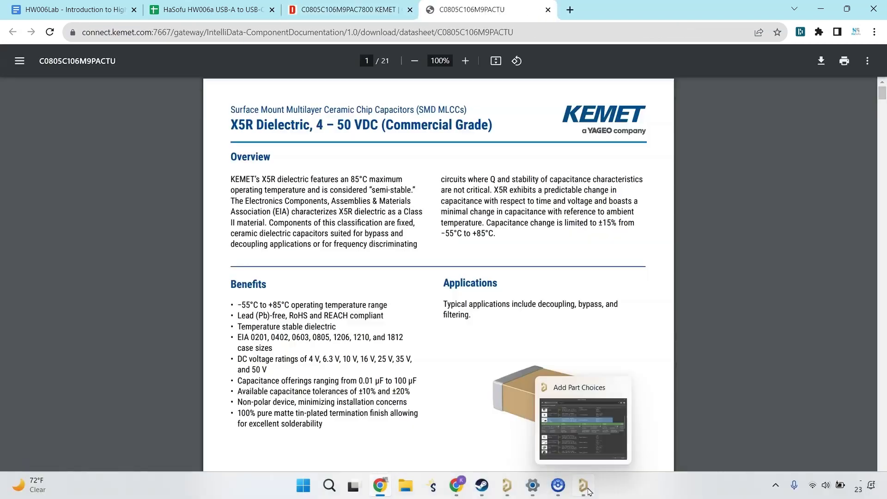
left_click(576, 490)
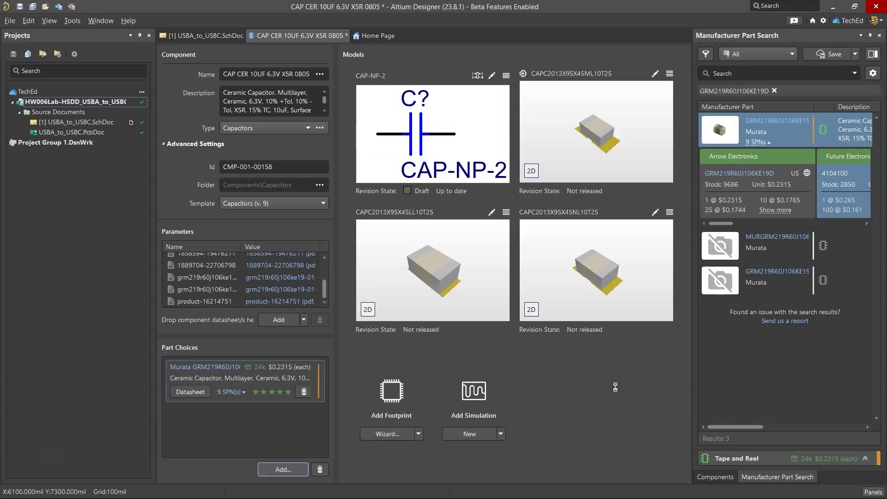
Add the KEMET choice, save the component, and write release notes 'new capacitor CAP CER 10UF 6.3V X5R 0805'
left_click(657, 451)
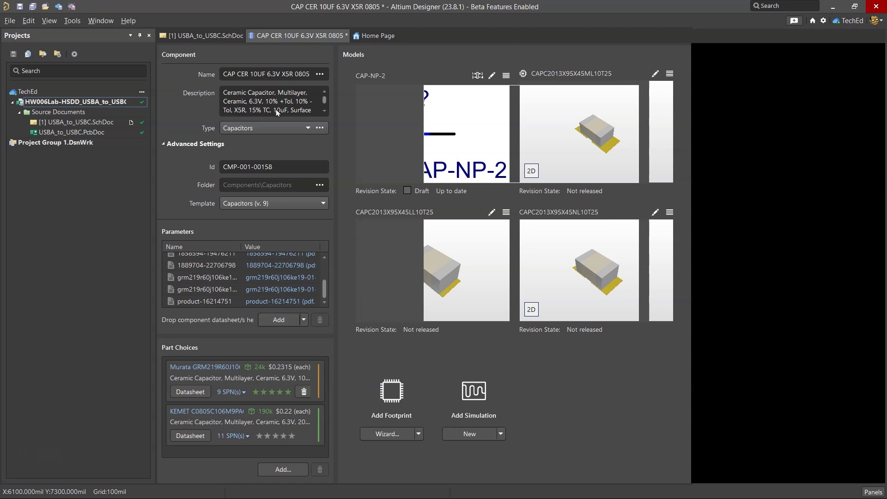
right_click(326, 38)
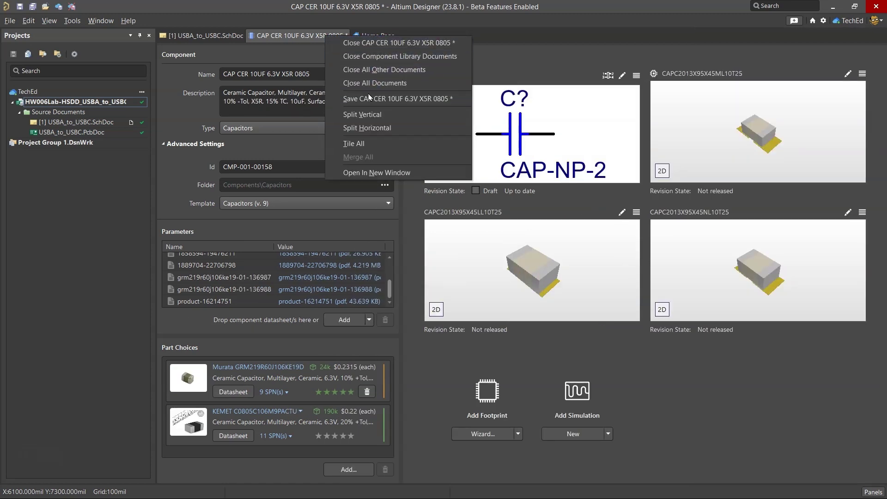
left_click(371, 98)
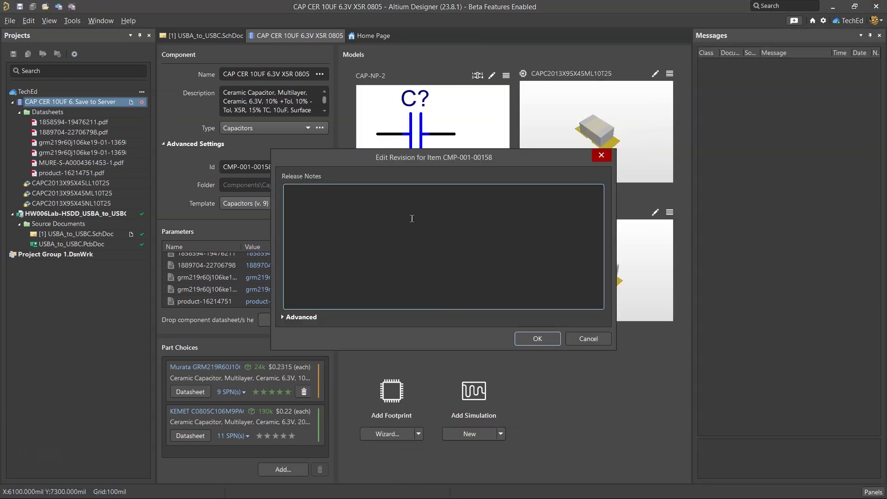
type("new capacitor")
key("ctrl+v")
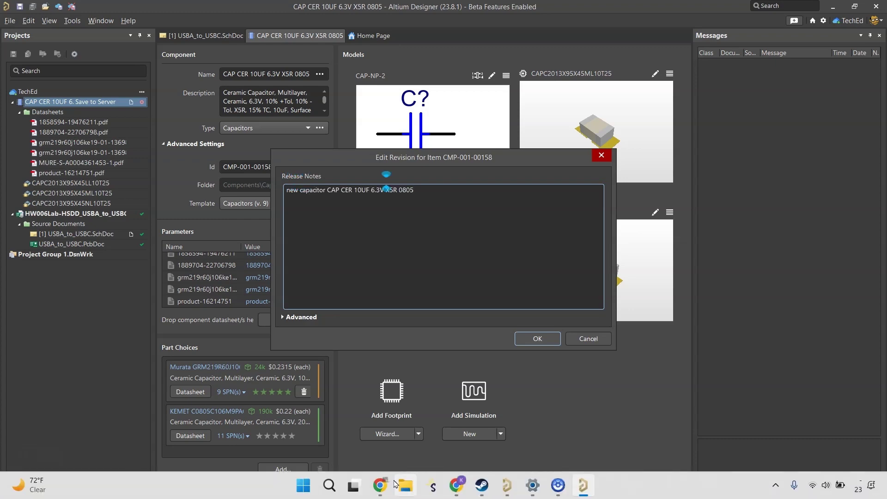
Tick In library? for the C12,C13 10uF row in the BOM spreadsheet
left_click(380, 485)
key("ctrl+shift+Tab")
key("ctrl+shift+Tab")
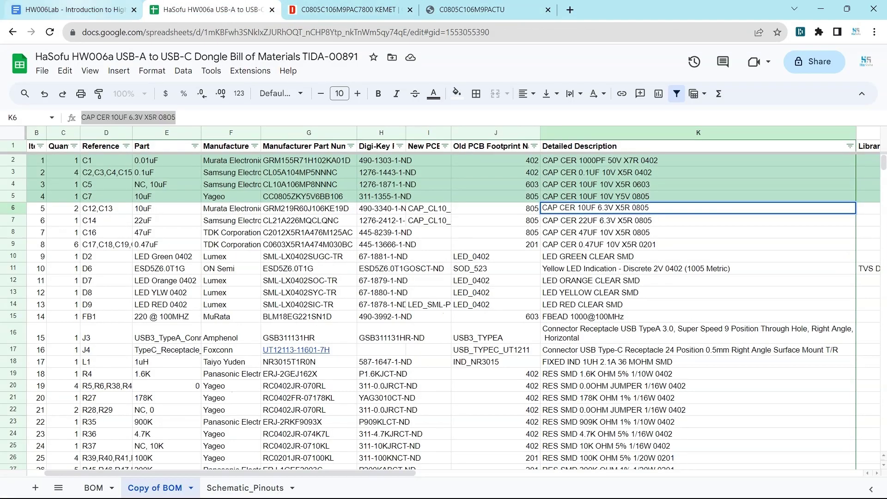
key("Left")
key("Left")
key("Left")
key("Left")
key("alt+Tab")
key("alt+Tab")
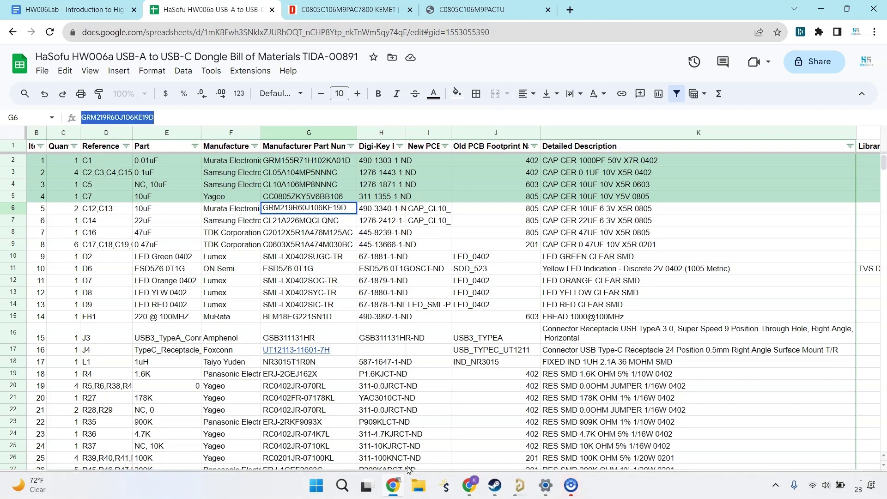
left_click_drag(396, 475, 341, 474)
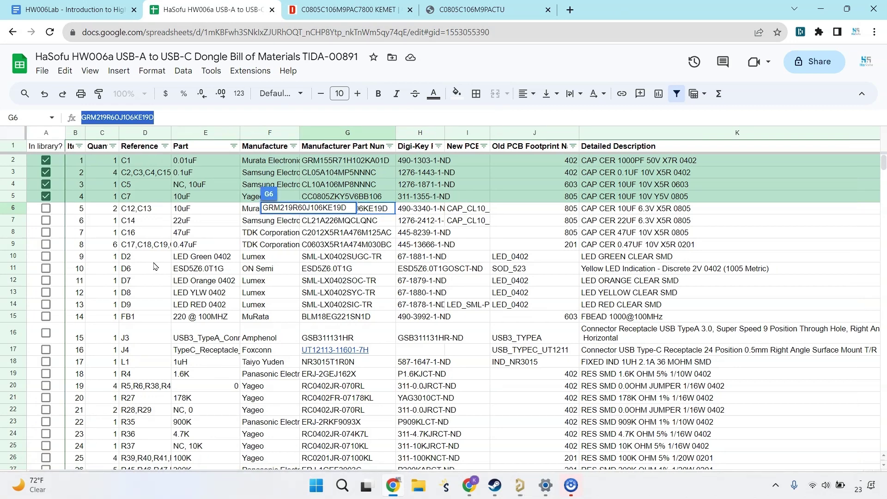
left_click(45, 209)
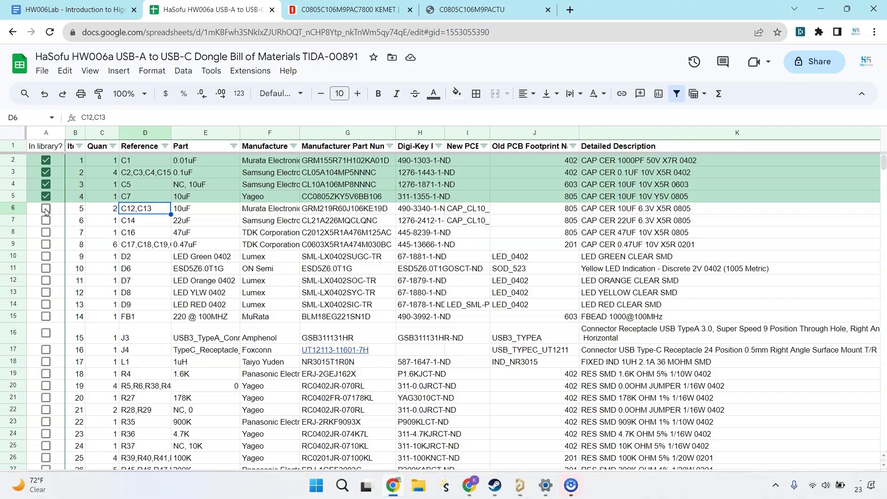
key("alt+Tab")
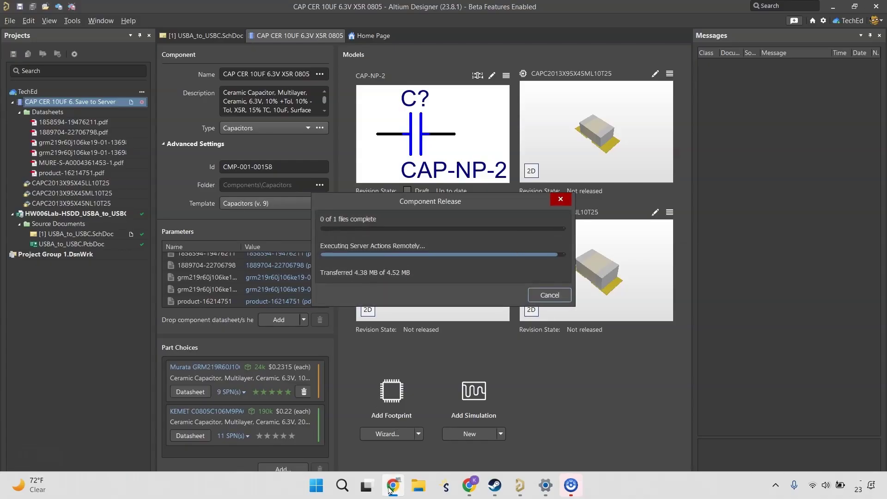
key("alt+Tab")
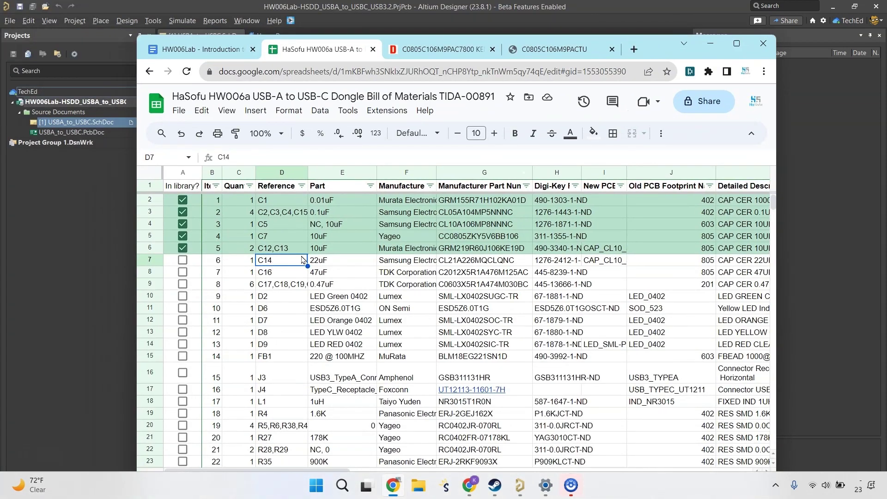
Copy the C14 part number CL21A226MQCLQNC from cell G7 and return to Altium Designer
left_click(472, 263)
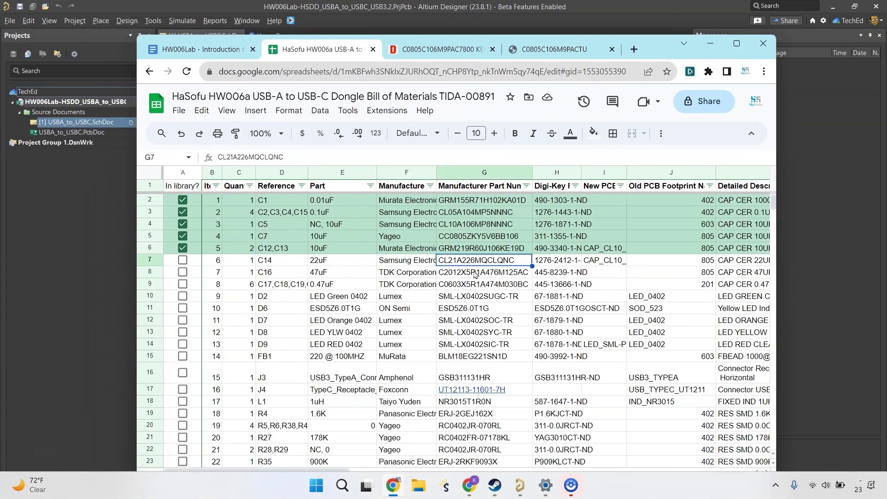
left_click(297, 156)
double_click(297, 156)
key("ctrl+c")
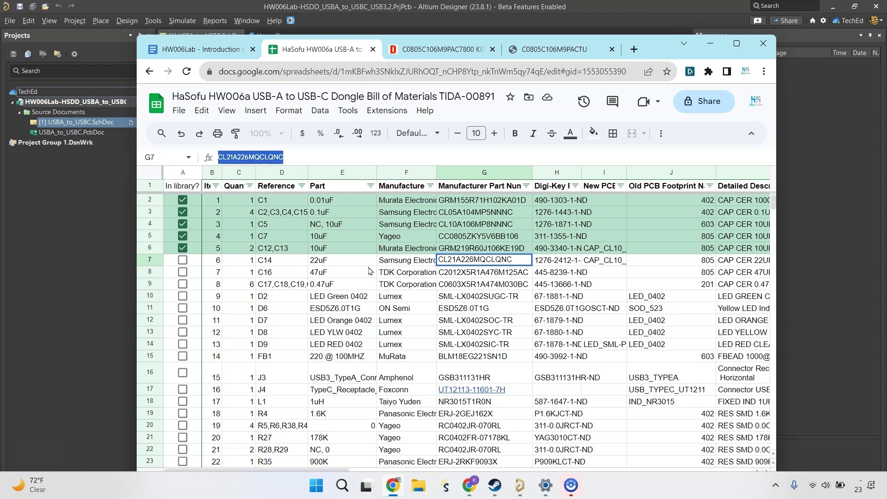
left_click(710, 43)
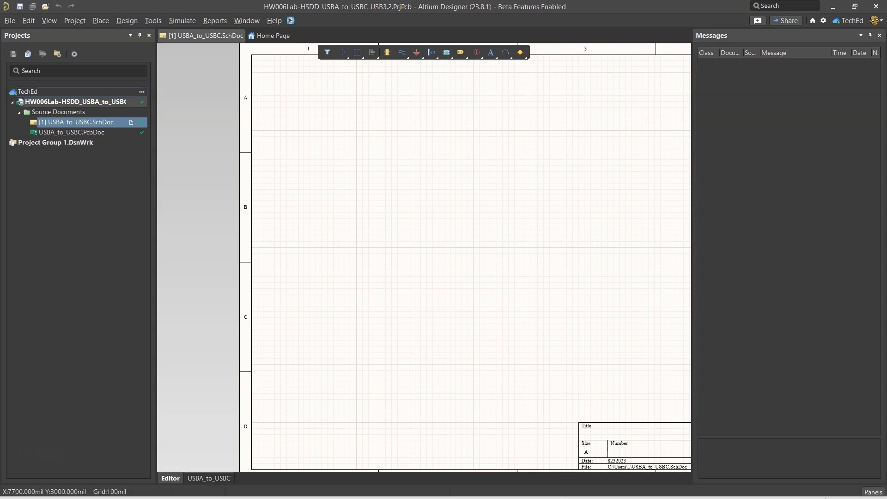
Look up CL21A226MQCLQNC in Manufacturer Part Search and widen the results to show descriptions
left_click(873, 492)
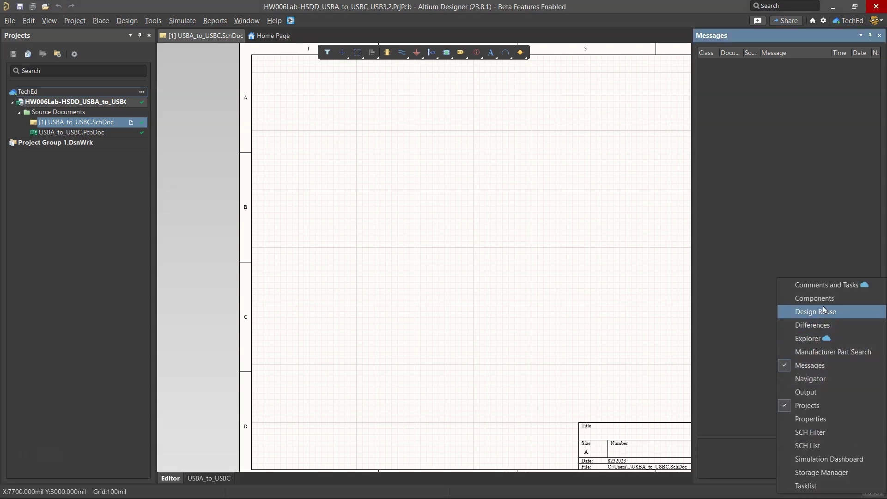
left_click(831, 352)
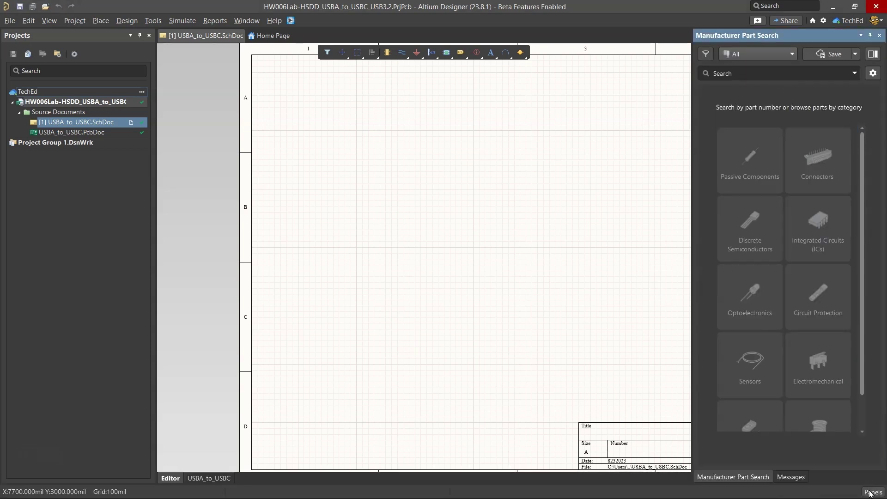
left_click(870, 492)
left_click(825, 296)
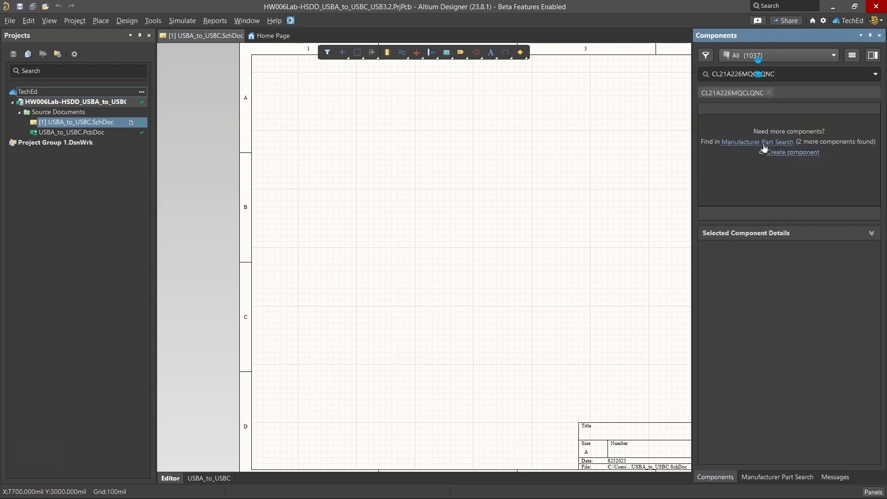
left_click(764, 146)
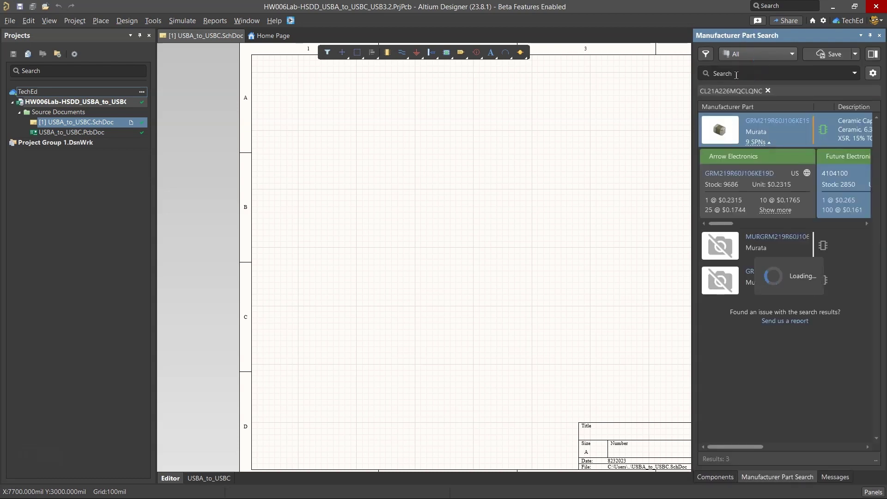
left_click_drag(691, 165, 563, 162)
Compare the CL21A226MQCLQNC and CL21C3R6CBANNNC results, then open CL21A226MQCLQNC's web page
left_click(689, 172)
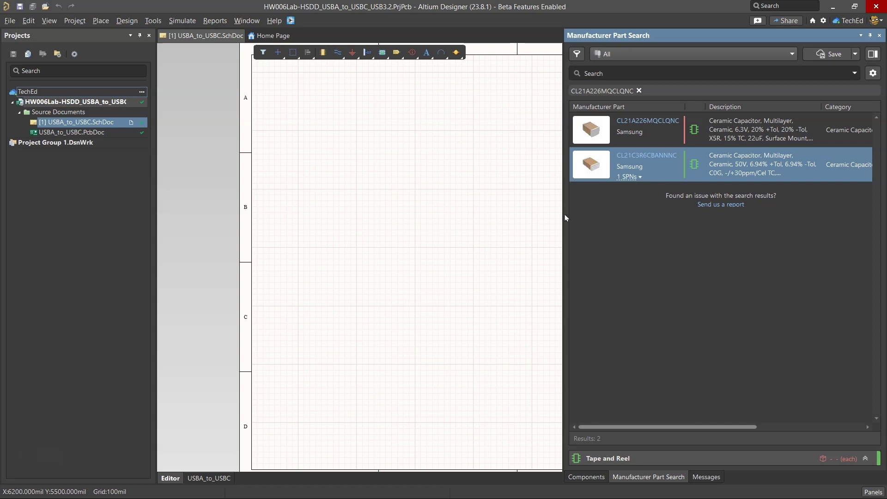
left_click_drag(563, 210, 395, 196)
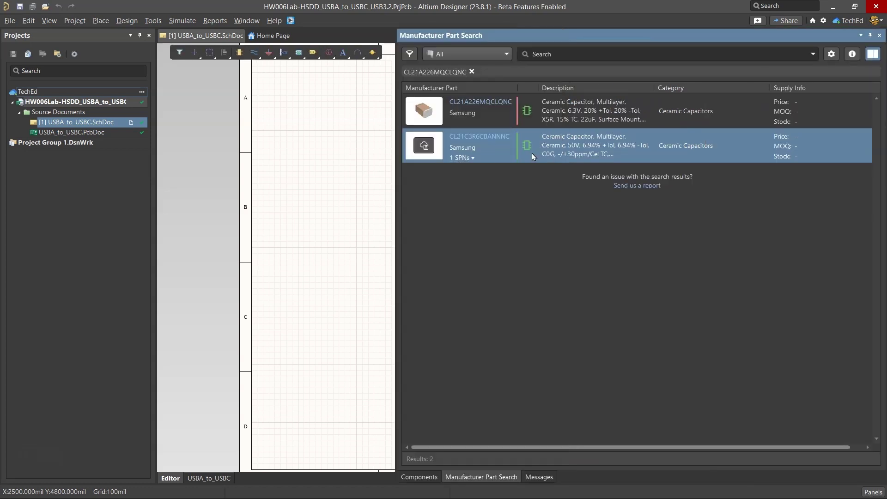
left_click(579, 122)
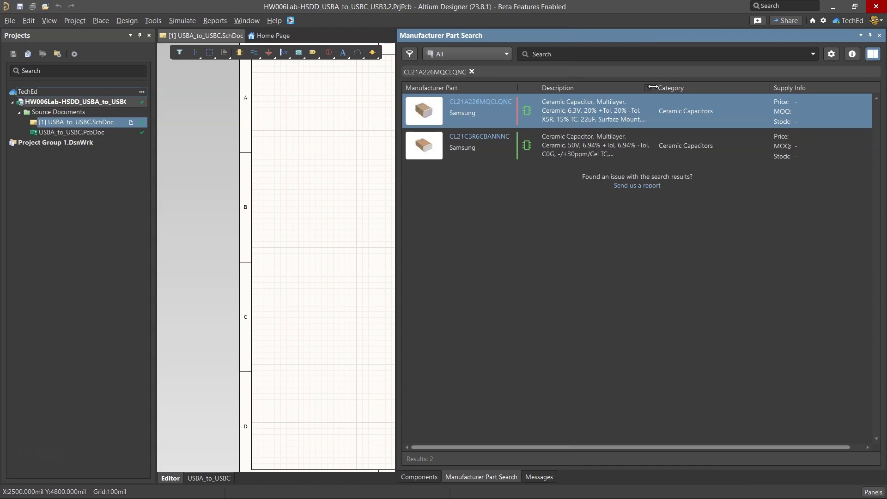
left_click_drag(653, 88, 791, 96)
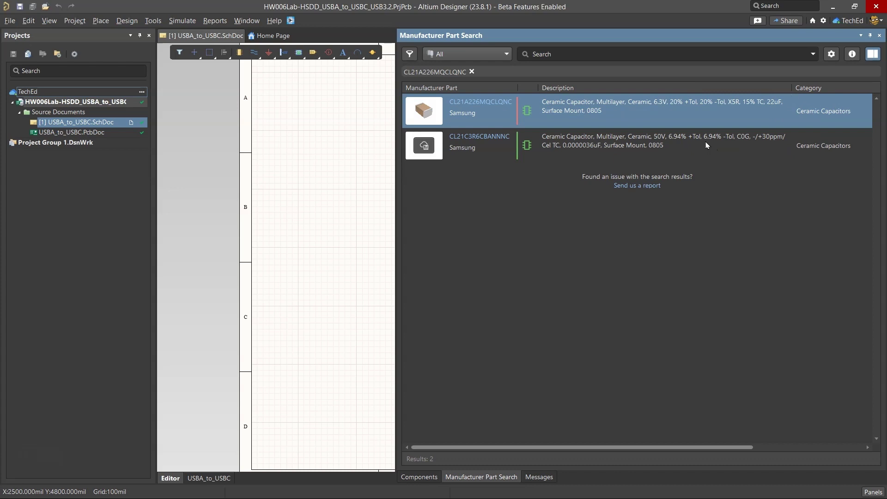
left_click(701, 143)
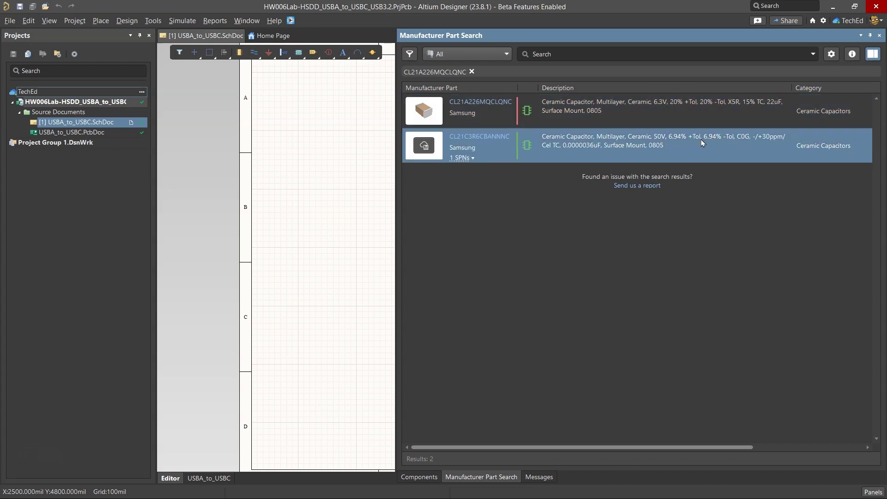
left_click(461, 157)
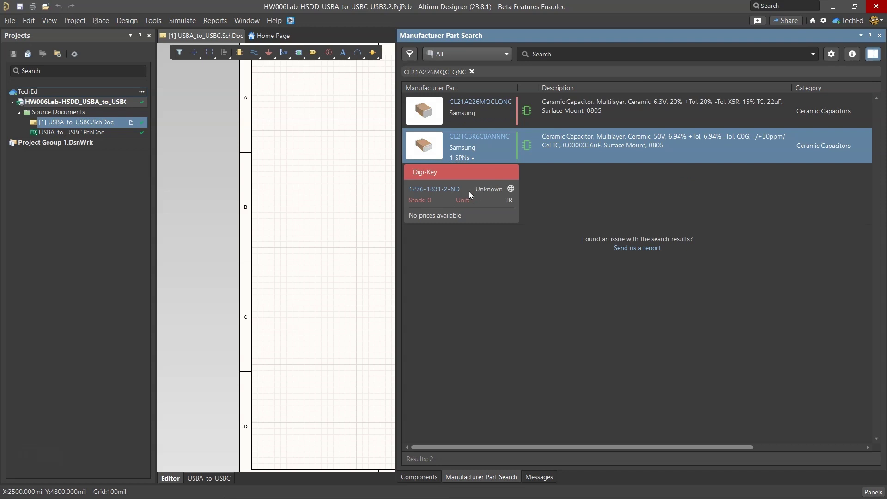
left_click(583, 112)
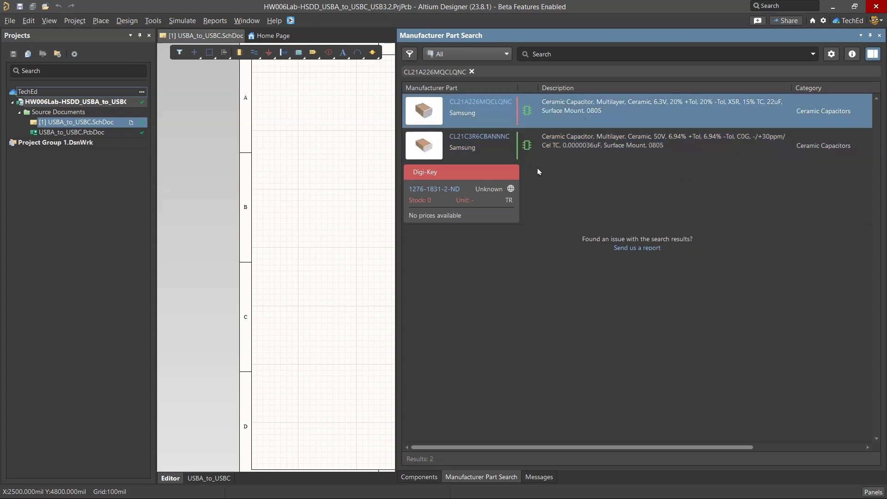
left_click(548, 151)
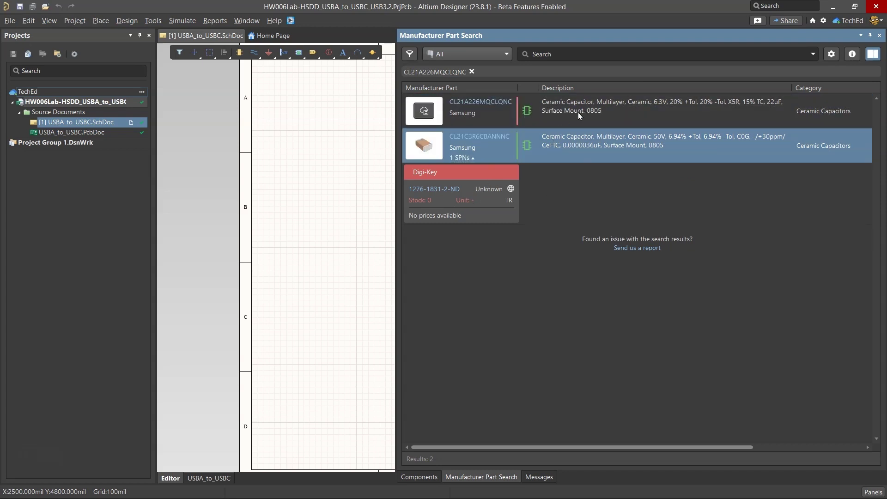
double_click(495, 123)
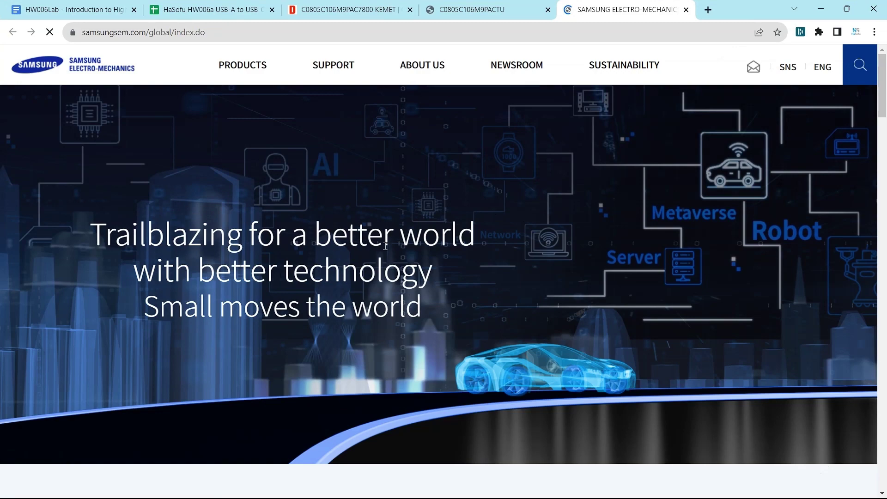
Scroll the Samsung Electro-Mechanics homepage down to the Passive Component section and back
scroll(390, 259, "down", 8)
scroll(489, 396, "down", 10)
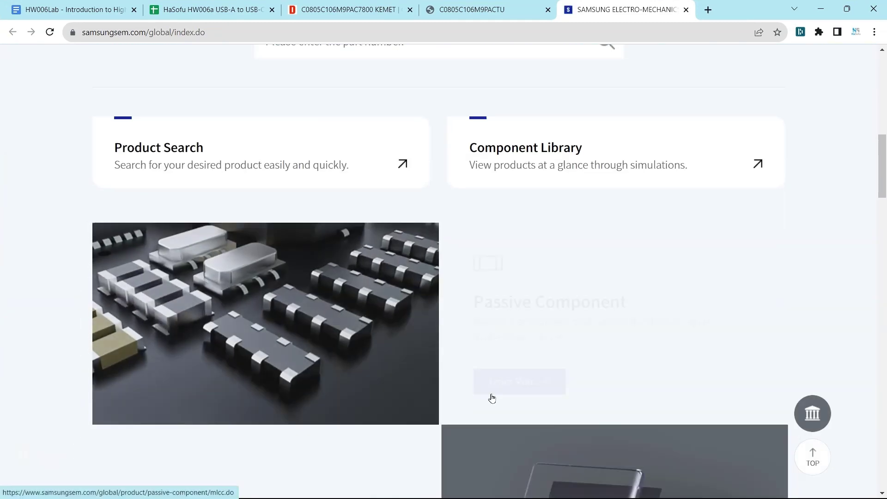
scroll(491, 415, "up", 1)
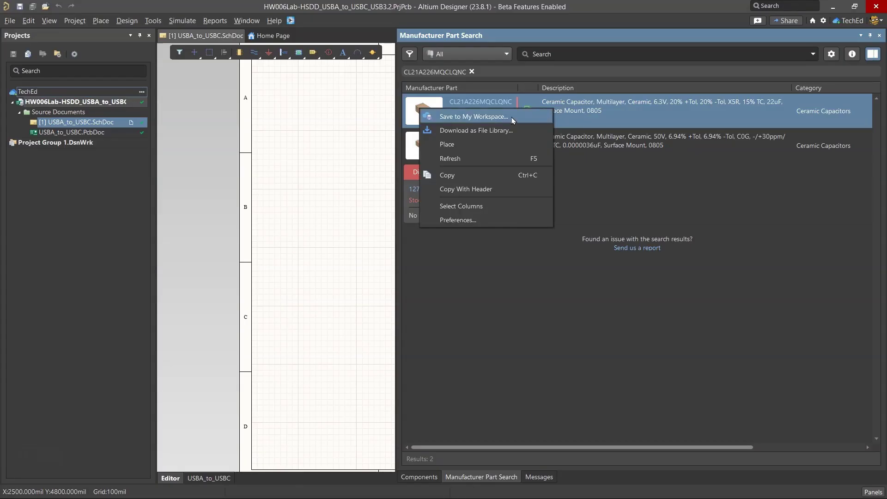
Save Samsung CL21A226MQCLQNC under Capacitors and accept its cloud data, giving a CAP-NP-2 symbol
left_click(513, 120)
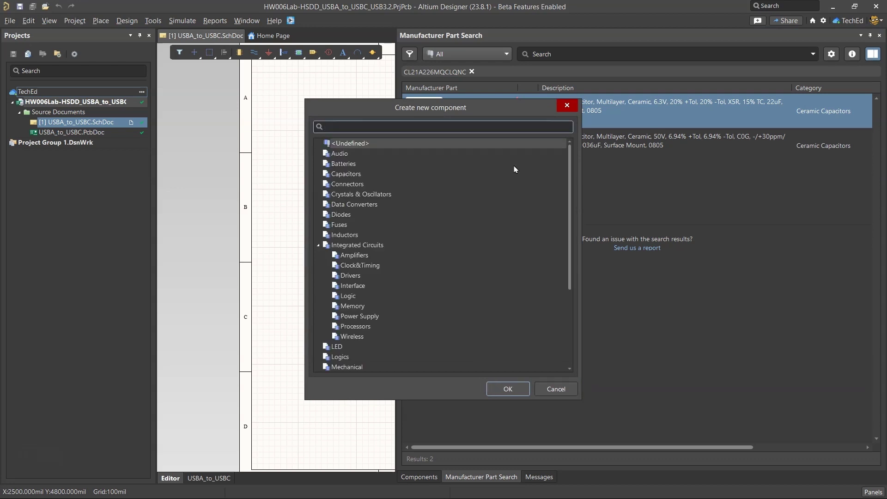
left_click(346, 173)
left_click(497, 389)
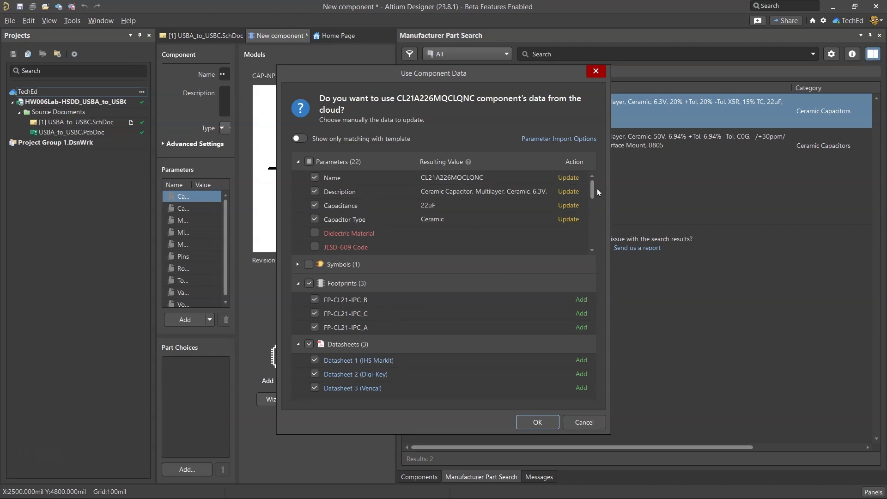
left_click_drag(595, 194, 622, 250)
left_click(545, 422)
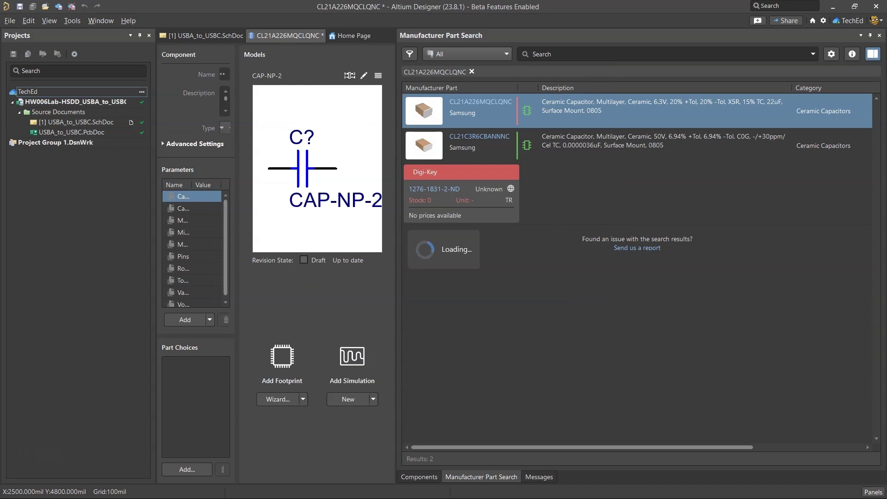
Search Octopart for CL21A226MQCLQNC and review its distributors and similar 22uF 0805 X5R capacitors
left_click(392, 486)
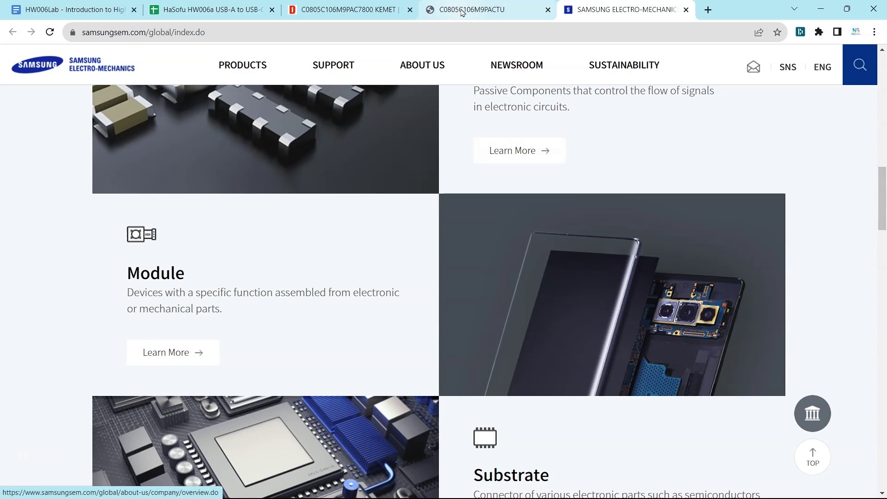
left_click(464, 10)
left_click(511, 33)
type("octopart.com")
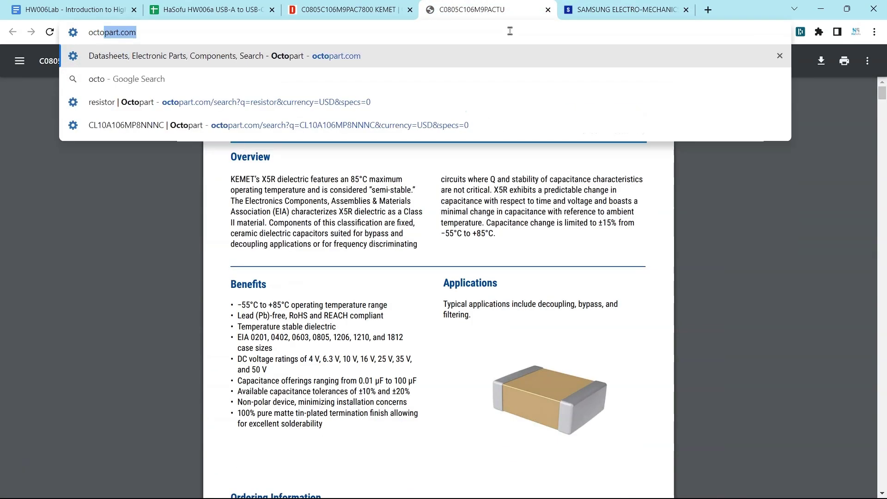
key("Return")
key("ctrl+v")
key("Return")
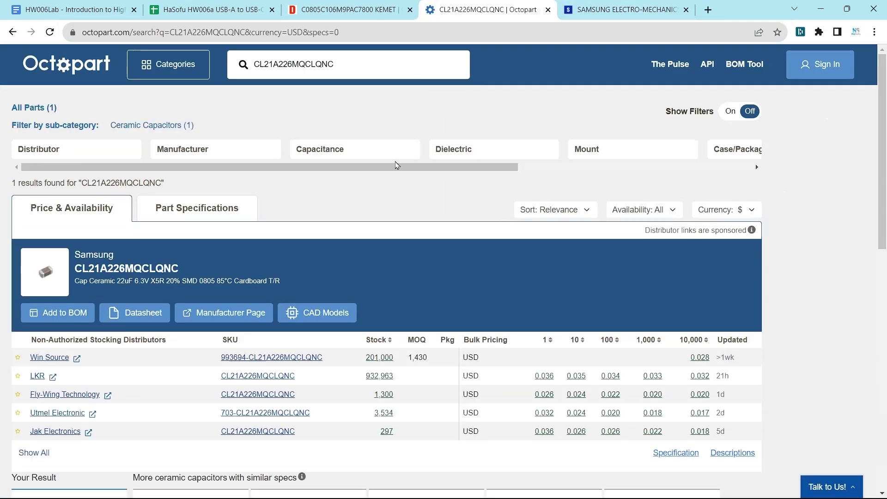
scroll(45, 207, "down", 5)
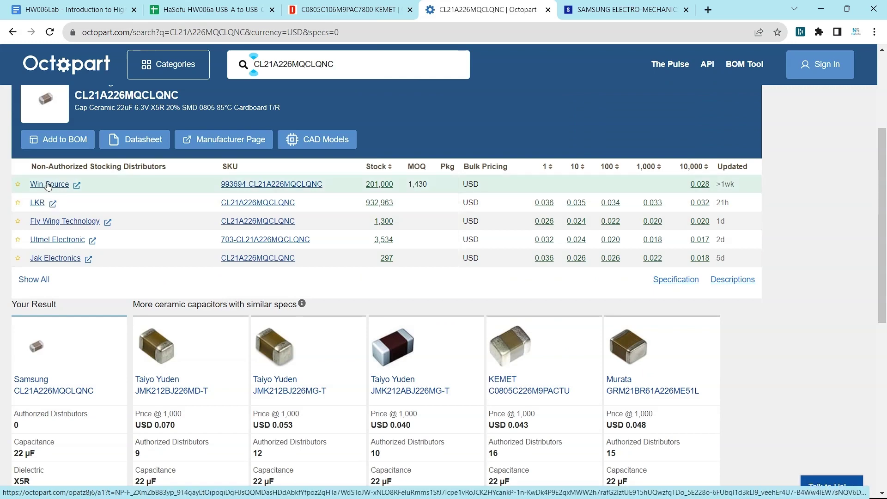
scroll(49, 187, "down", 3)
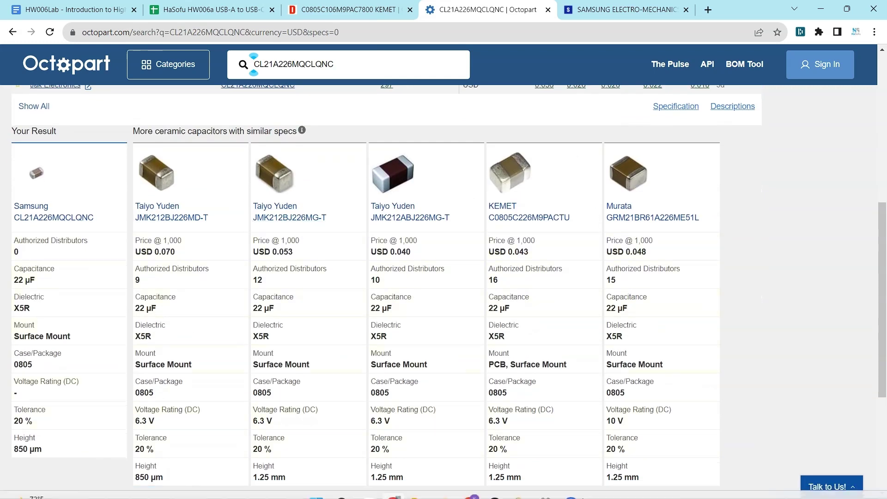
Back in Altium, run an action on the CL21A226MQCLQNC result and widen the component editor
left_click(520, 486)
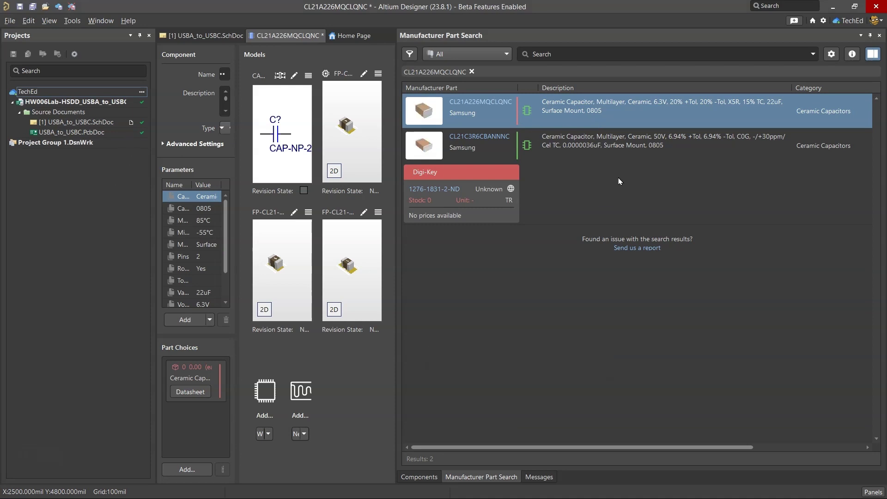
right_click(508, 120)
left_click(510, 122)
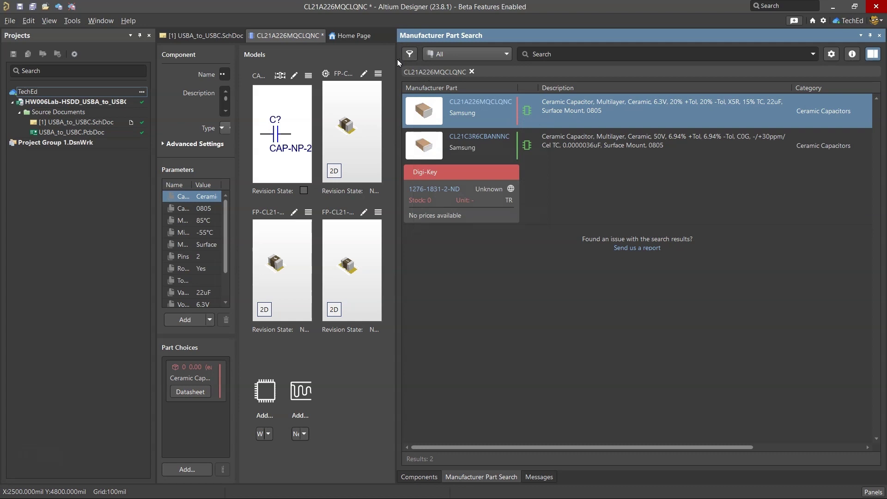
left_click_drag(398, 68, 687, 104)
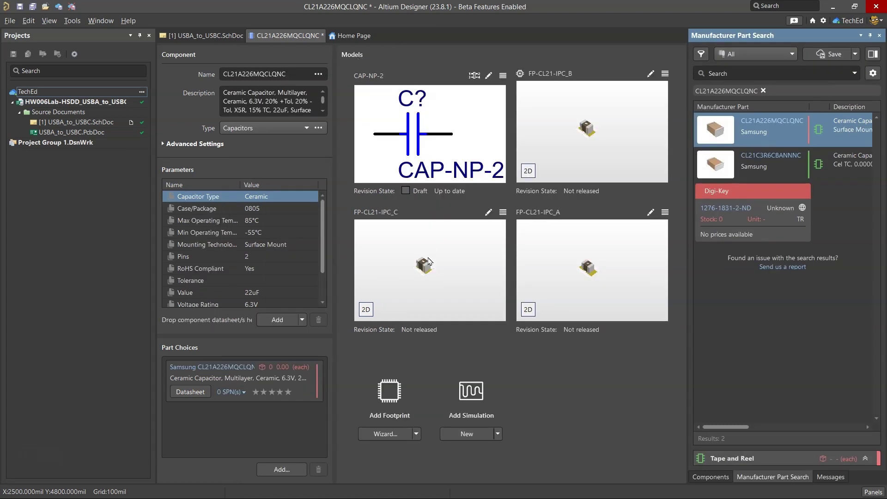
left_click(393, 485)
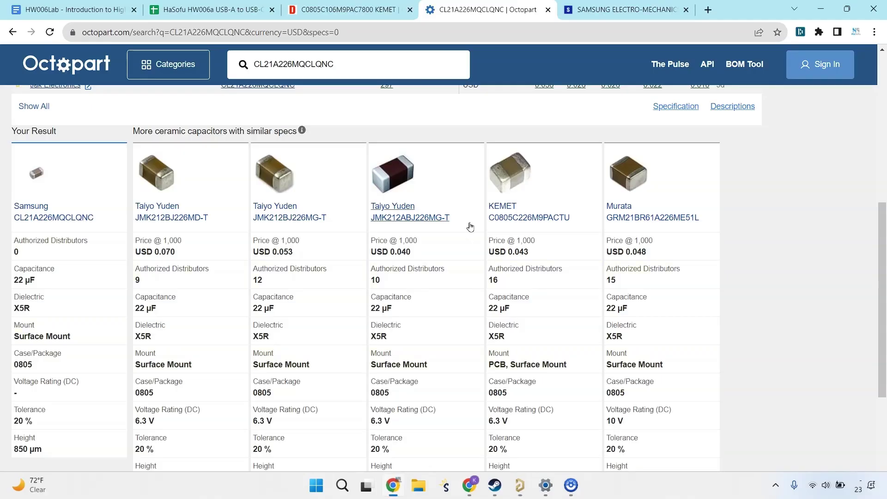
Rename the component 'CAP CER 22UF 6.3V X5R 0805' using the BOM's K7 description
left_click(213, 10)
left_click_drag(175, 118, 95, 118)
key("ctrl+c")
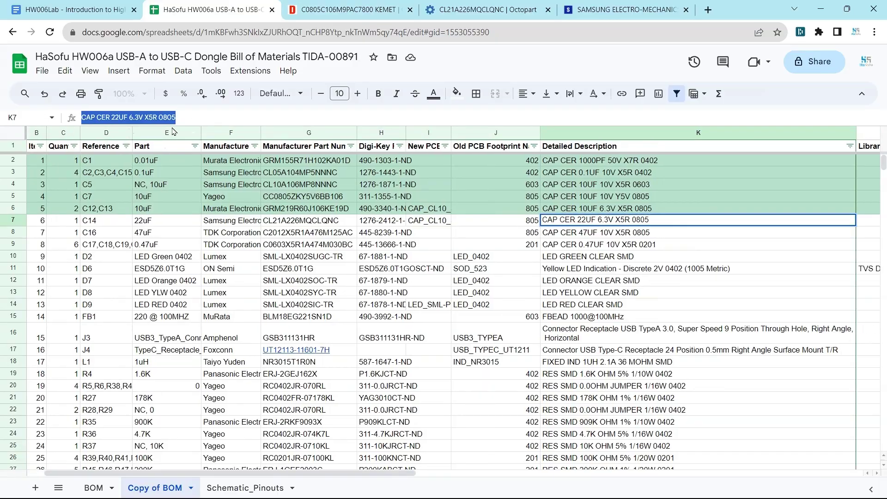
key("alt+Tab")
key("ctrl+v")
key("shift+End")
key("Delete")
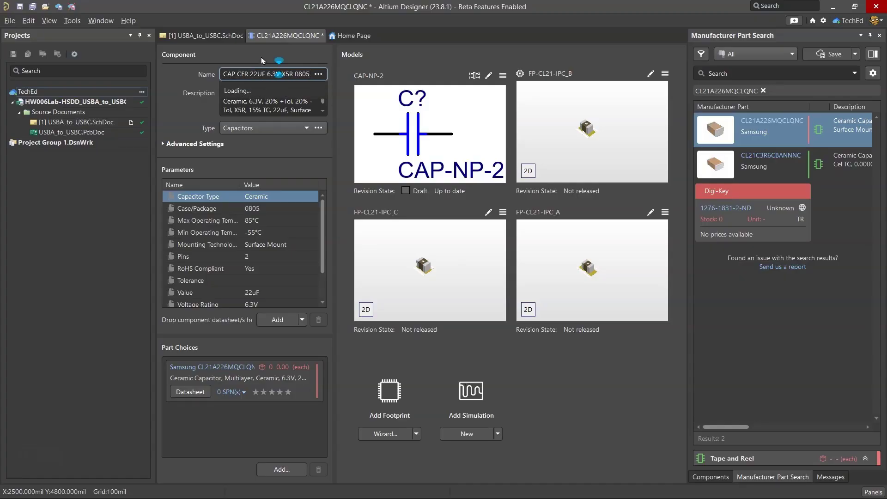
key("Return")
Add Murata GRM21BR60J226ME39L as an alternate part choice beside the Samsung CL21A226MQCLQNC
scroll(240, 250, "down", 2)
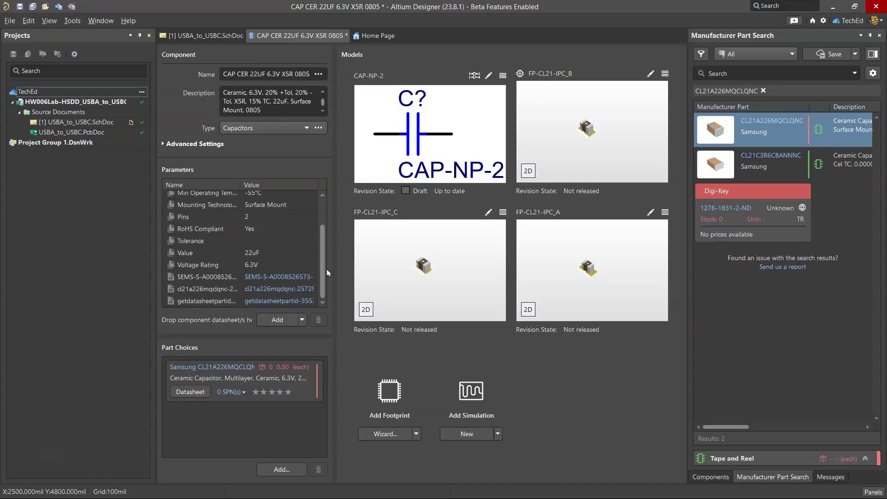
left_click(215, 380)
left_click(288, 468)
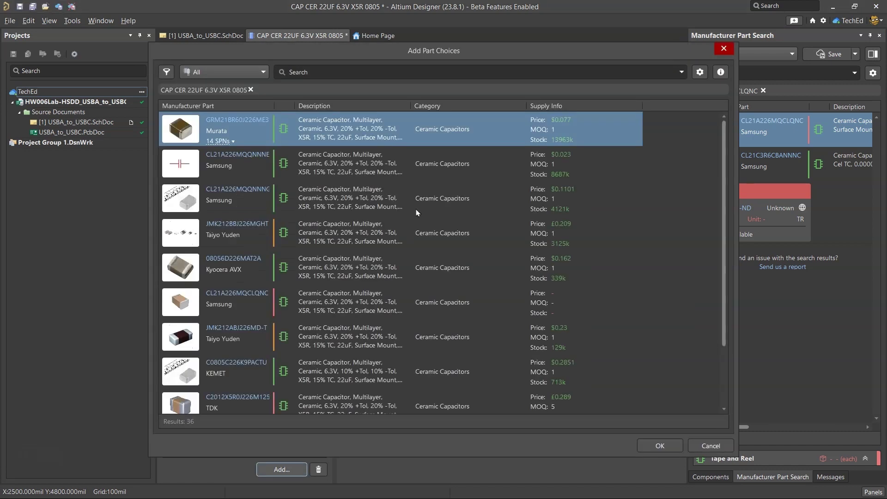
left_click(218, 141)
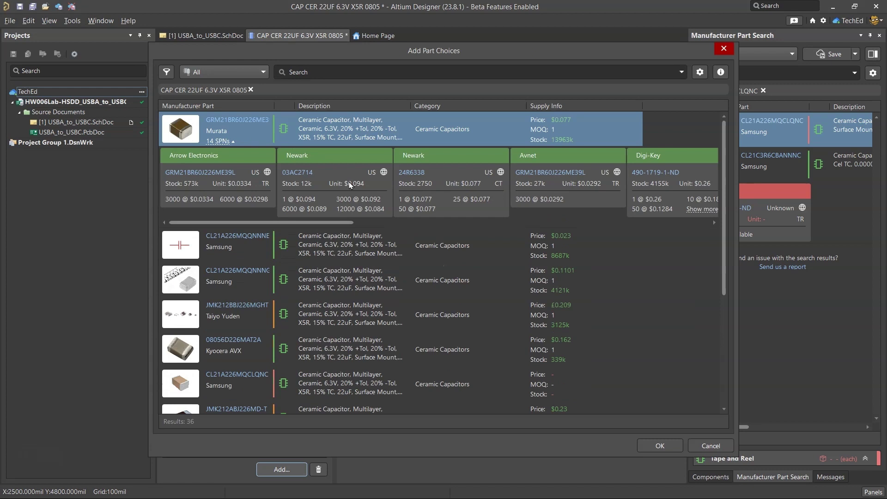
left_click(655, 441)
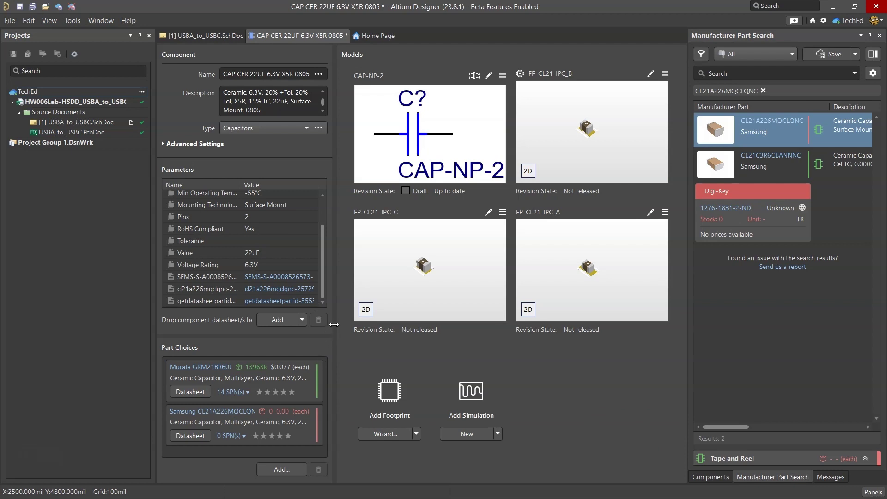
left_click_drag(333, 325, 346, 325)
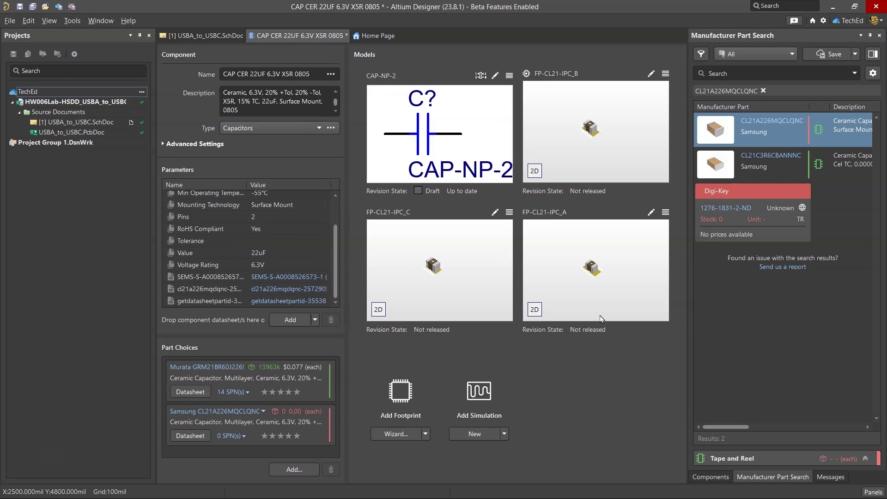
Save the component to the server with release notes '… with alternate manufacturer part number available'
left_click(763, 92)
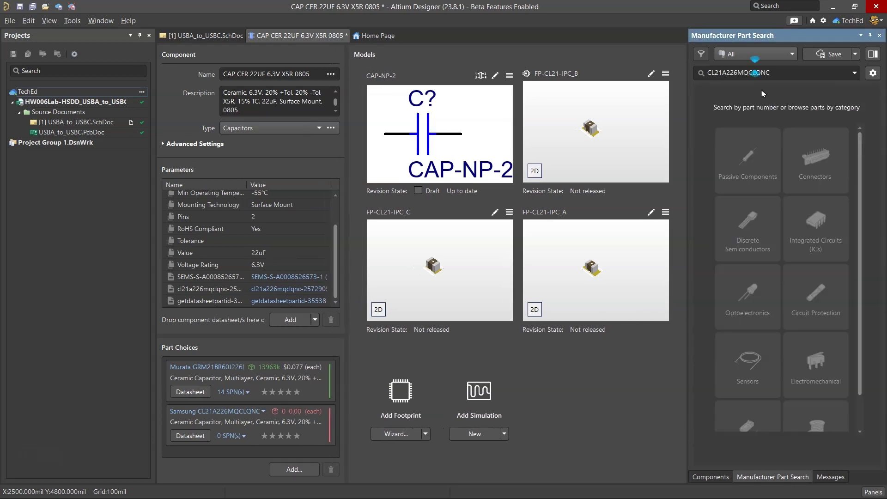
left_click(879, 35)
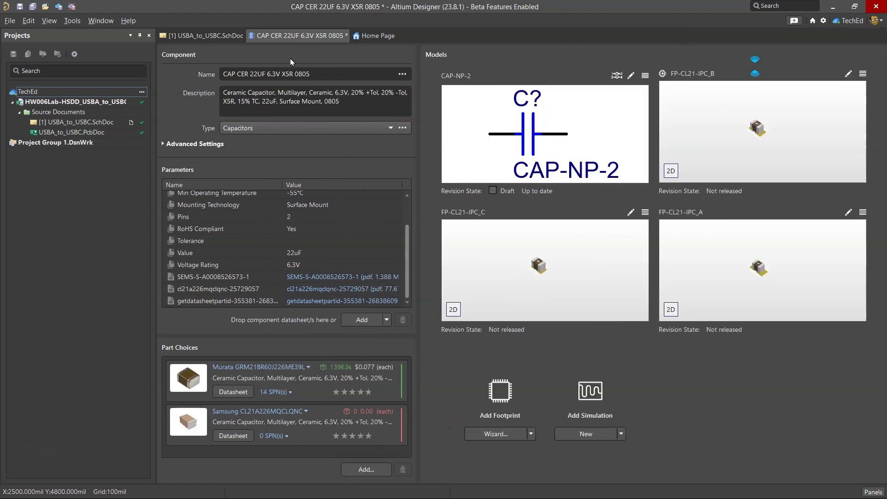
right_click(299, 35)
left_click(357, 95)
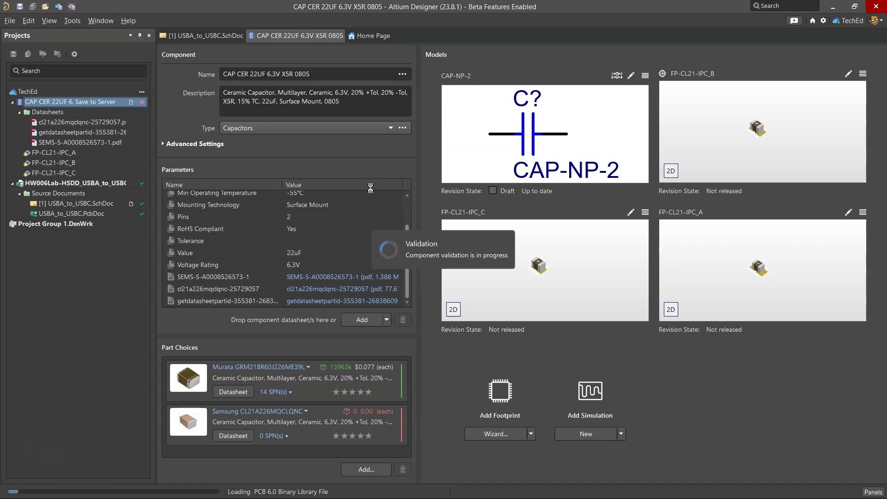
key("ctrl+v")
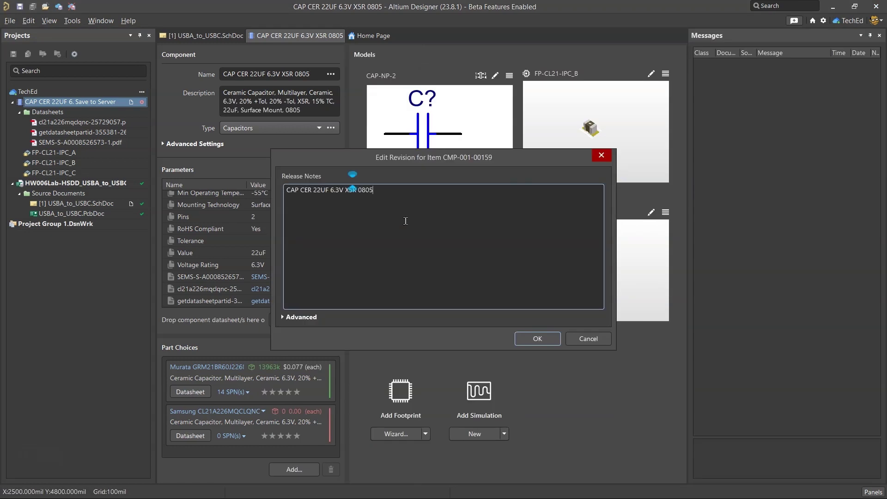
type("with alternate manufacturer part number available.")
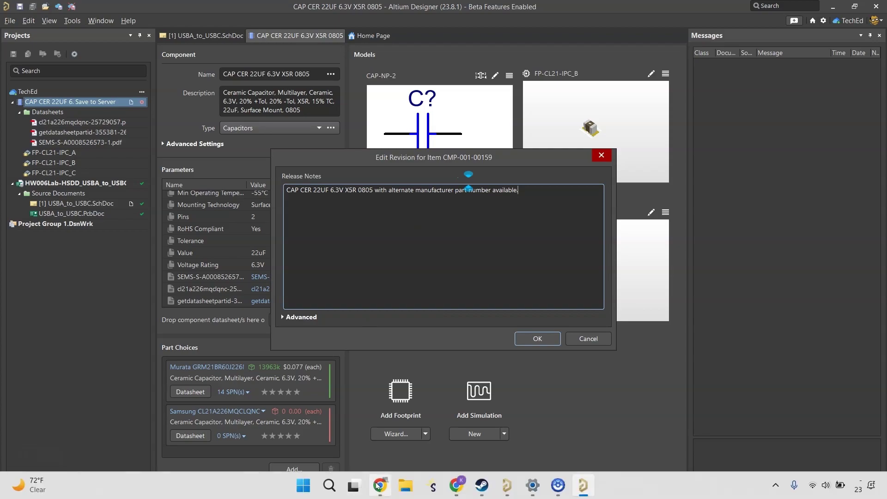
left_click(380, 485)
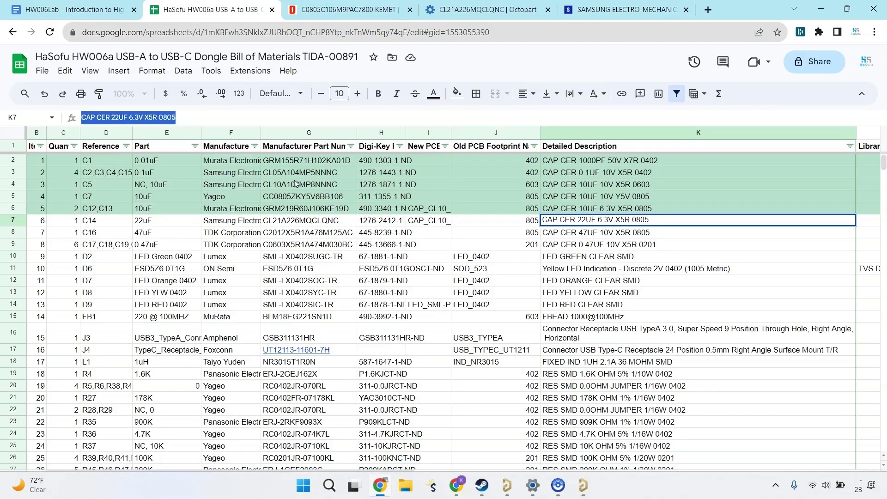
Copy part number CL21A226MQCLQNC from cell G7 and use it to confirm the save in Altium
left_click(297, 223)
left_click_drag(202, 116, 81, 117)
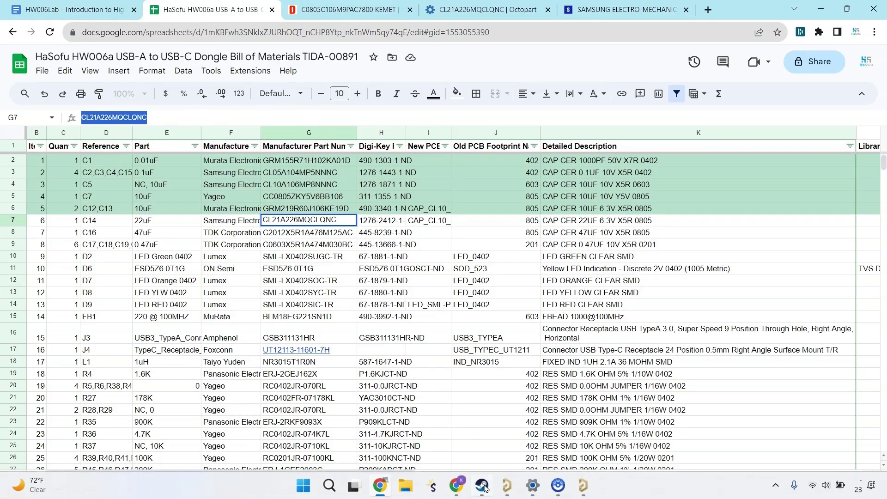
left_click(579, 485)
key("Return")
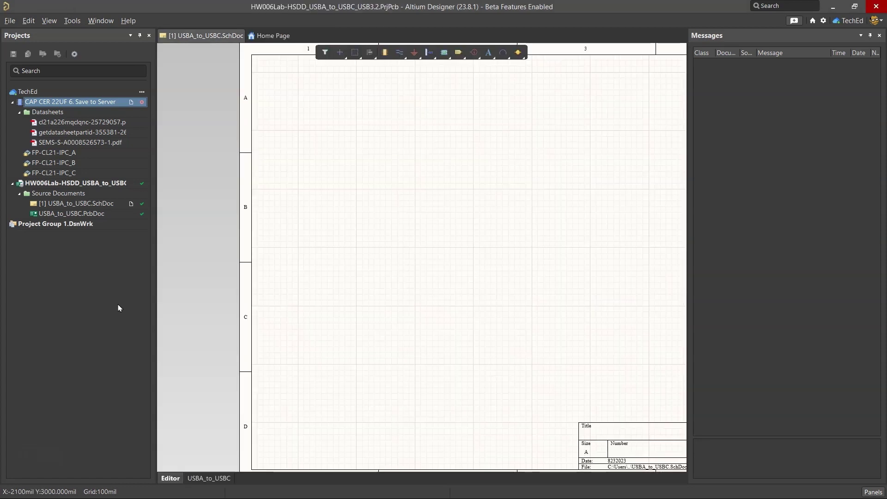
Search the workspace Components panel for CL21A226MQCLQNC and drag the 22µF capacitor onto the schematic
left_click(873, 493)
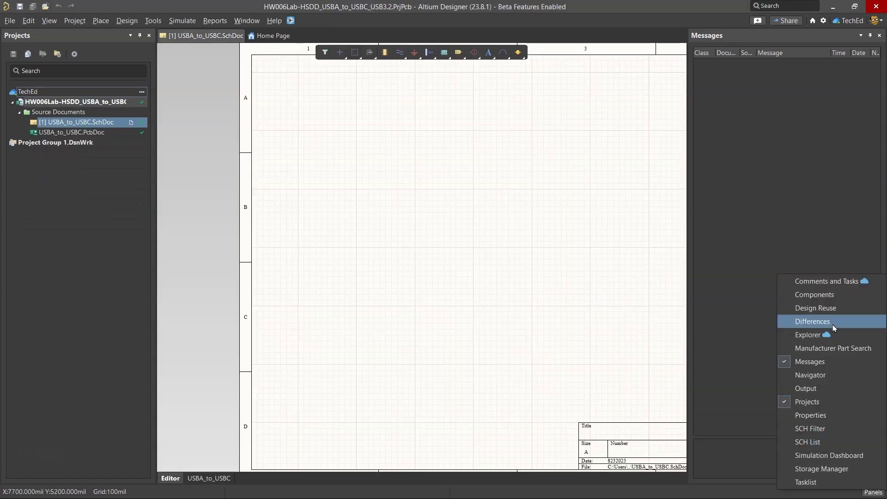
left_click(799, 294)
left_click(764, 93)
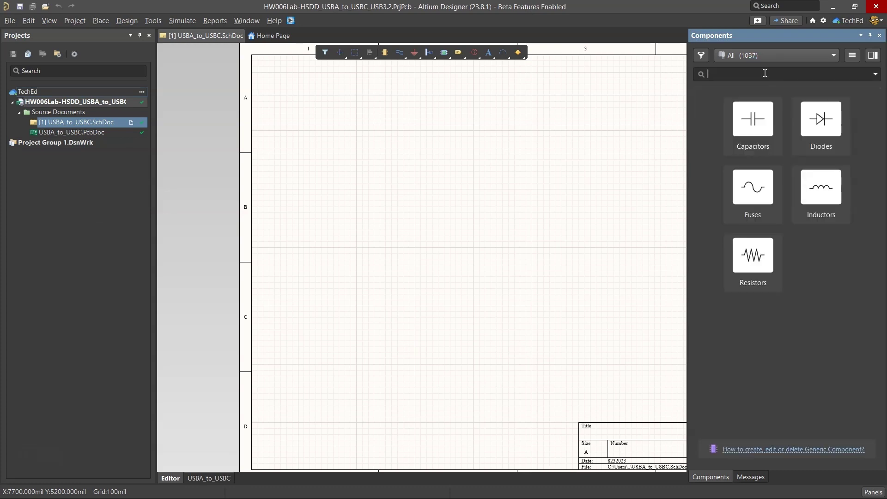
left_click(791, 73)
key("Return")
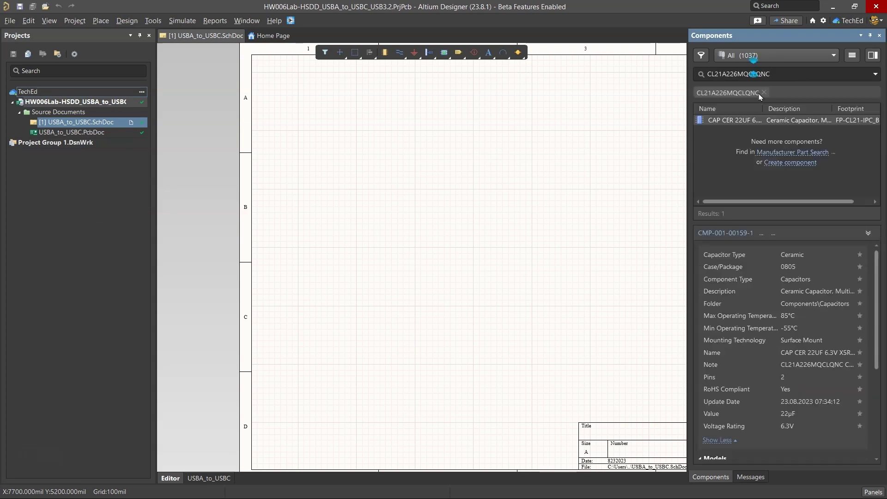
left_click(730, 121)
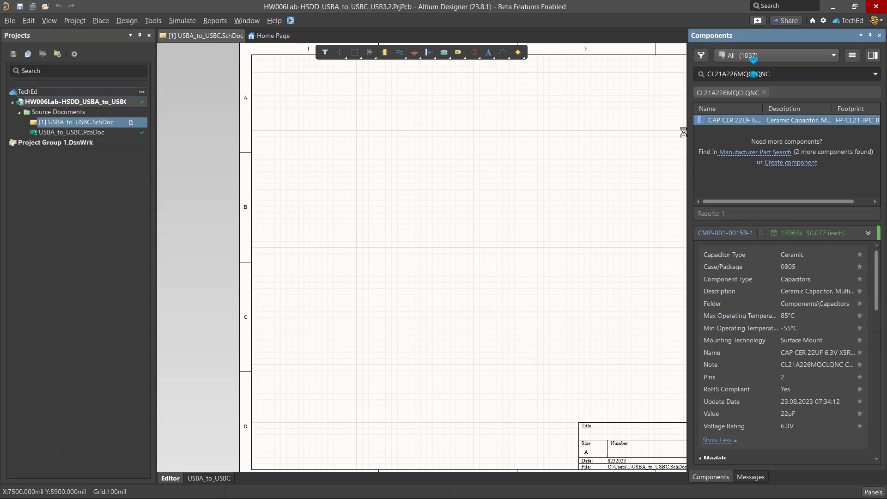
left_click_drag(683, 133, 420, 143)
scroll(420, 143, "up", 3, "ctrl")
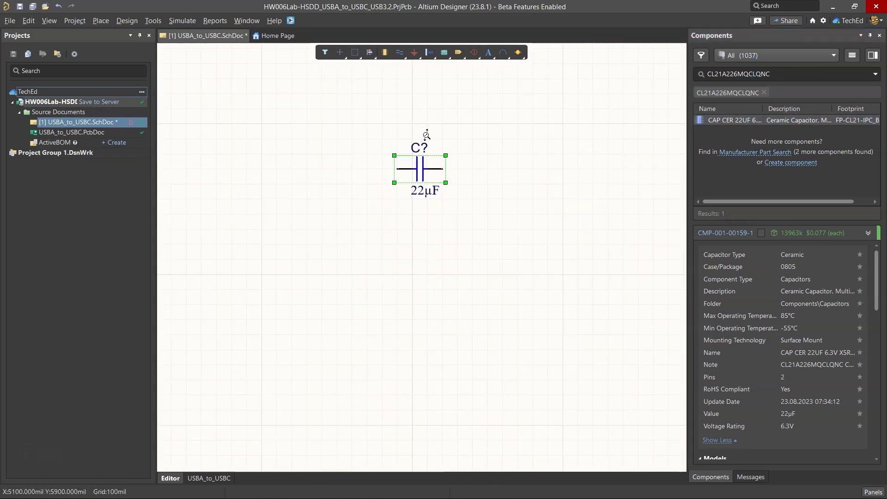
left_click(461, 190)
Review C14's manufacturer and the 47uF row's part number C2012X5R1A476M125AC in the BOM
key("alt+Tab")
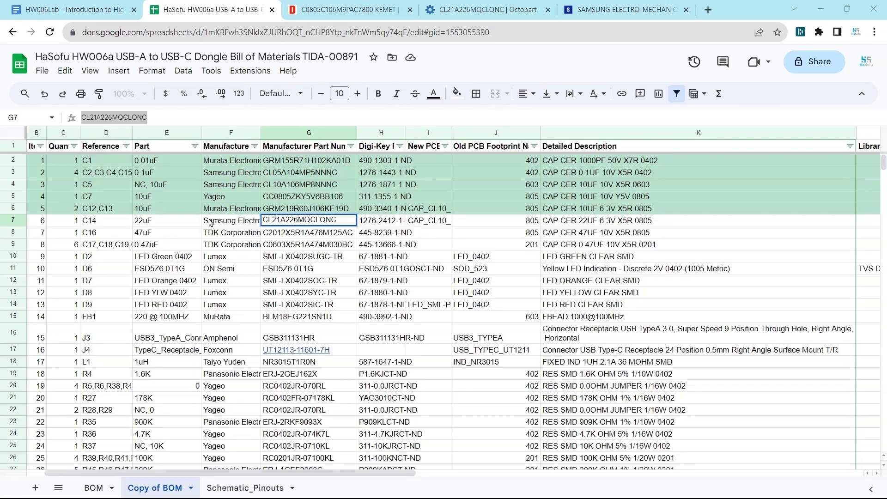
double_click(210, 223)
left_click(298, 220)
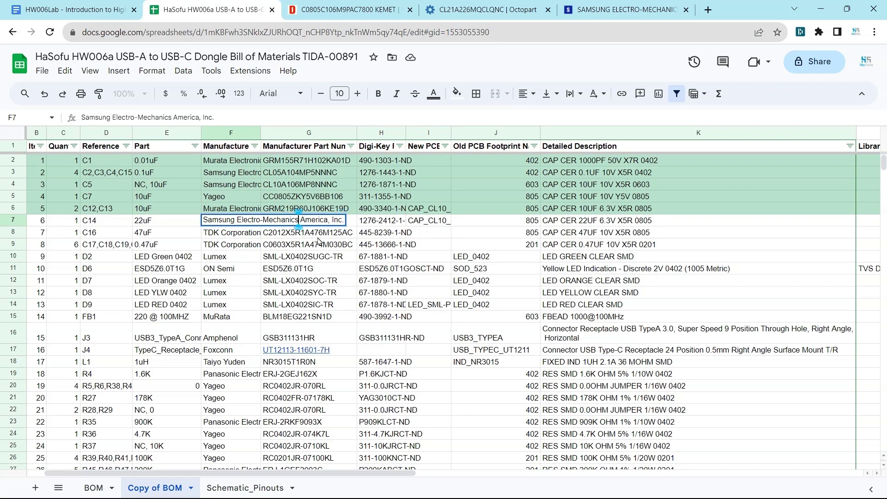
left_click(319, 237)
left_click_drag(339, 473, 322, 474)
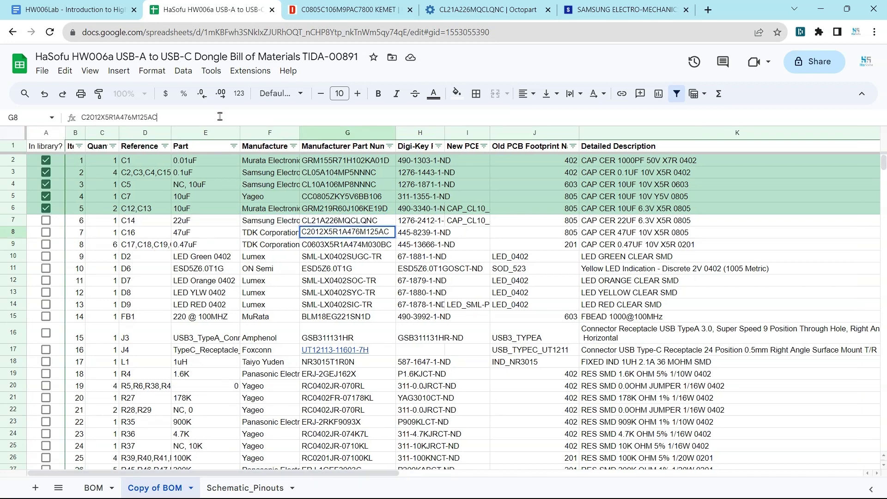
double_click(219, 117)
left_click(325, 237)
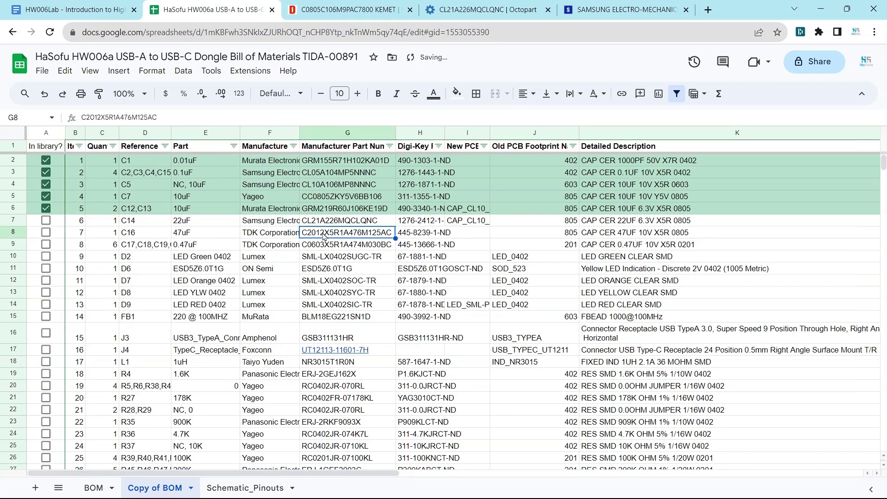
Tick row 7's In library? checkbox for C14 and check the 47uF C16 part details
left_click(215, 221)
left_click(45, 220)
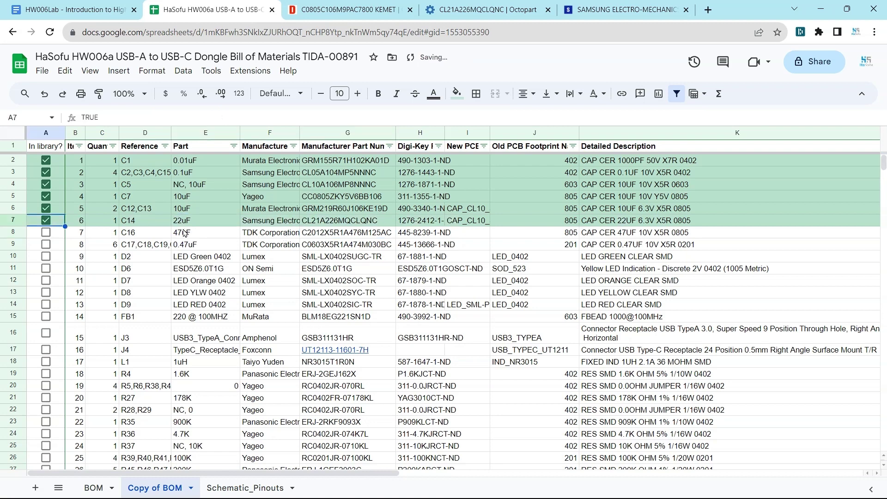
left_click(309, 234)
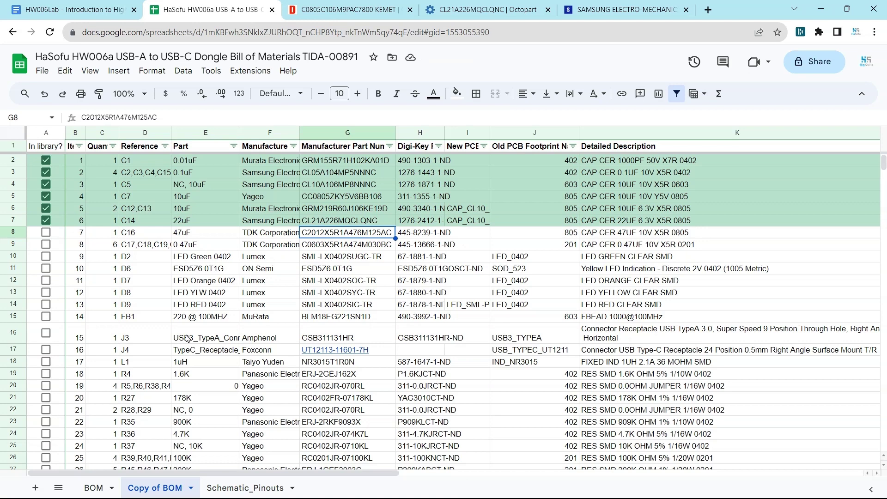
left_click(187, 233)
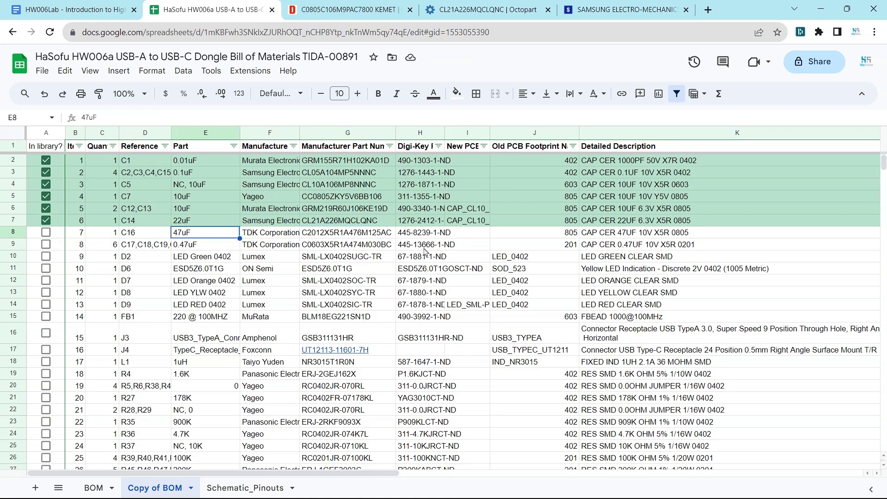
Save TDK C2012X5R1A476M125AC from Manufacturer Part Search as a new component in the Capacitors folder
left_click(329, 234)
key("ctrl+c")
key("alt+Tab")
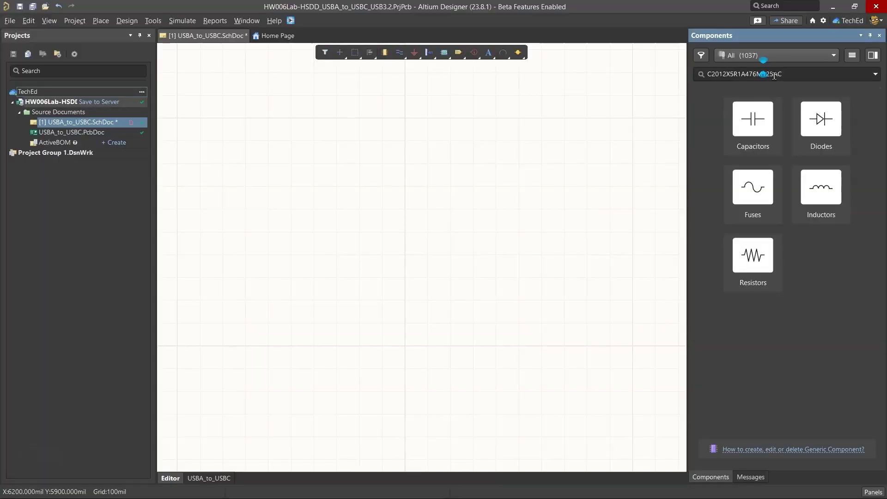
left_click(793, 142)
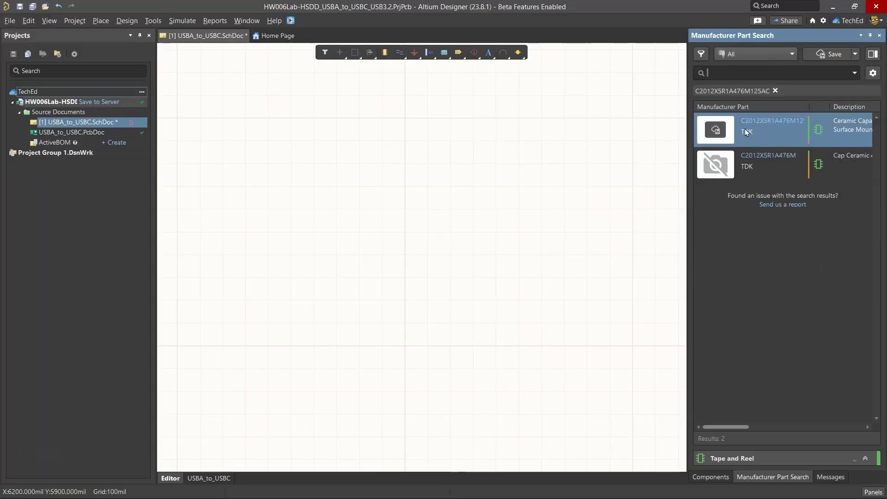
left_click_drag(689, 185, 427, 185)
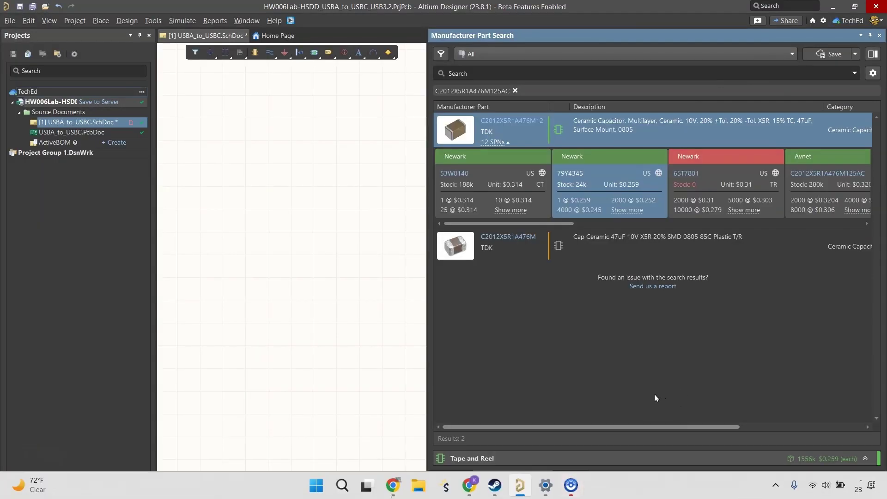
right_click(601, 123)
left_click(578, 125)
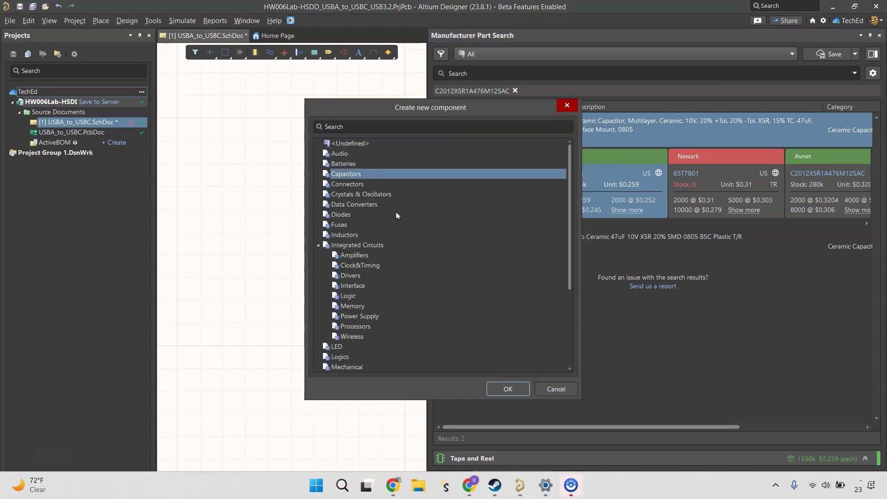
left_click(508, 389)
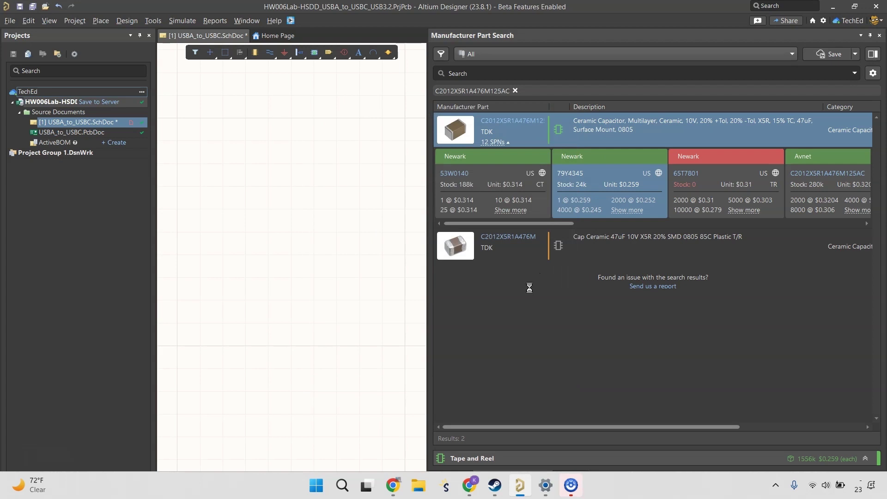
scroll(390, 244, "down", 10)
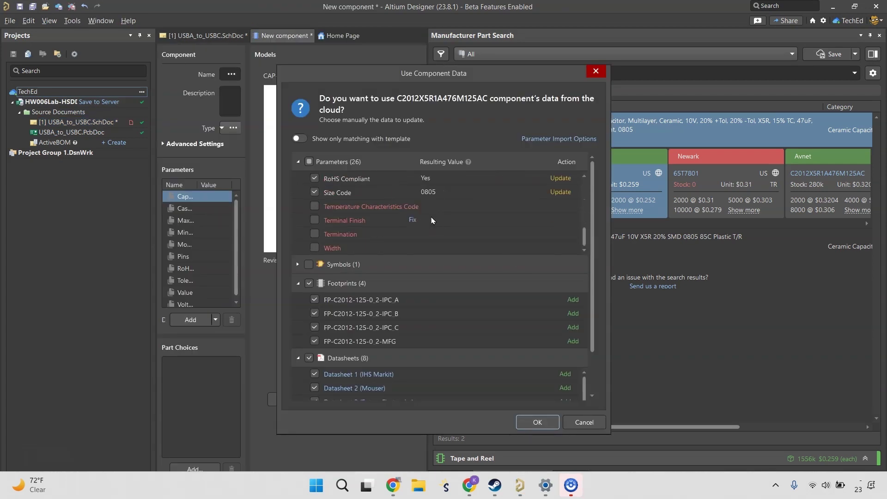
Include the Height parameter and accept the cloud data for the C2012X5R1A476M125AC component
scroll(459, 244, "up", 2)
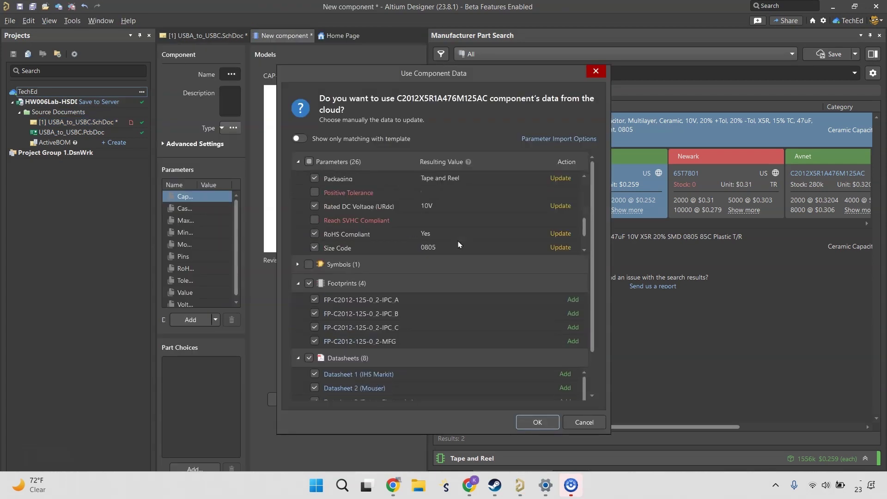
scroll(435, 217, "up", 5)
scroll(394, 224, "down", 5)
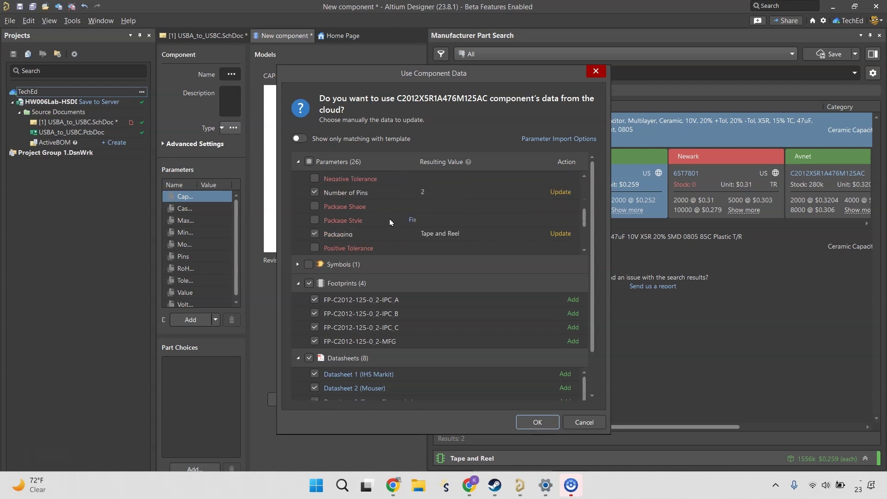
scroll(391, 222, "up", 5)
scroll(391, 223, "up", 3)
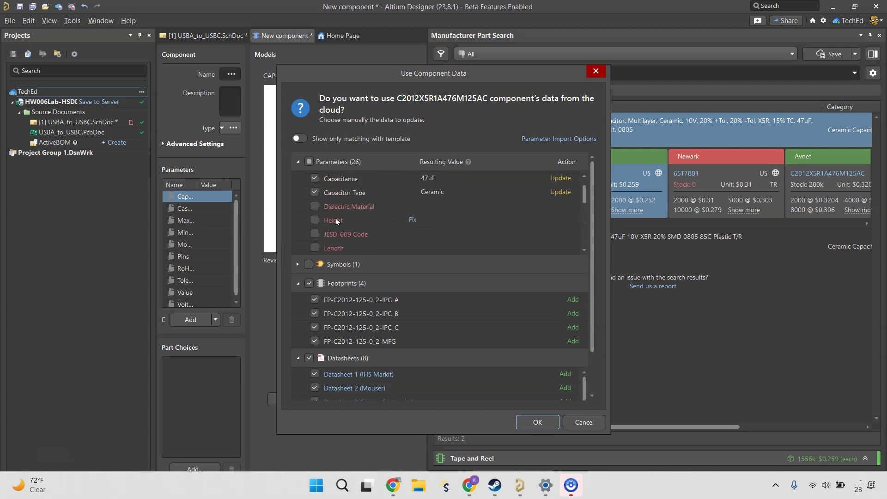
left_click(314, 219)
scroll(413, 229, "down", 4)
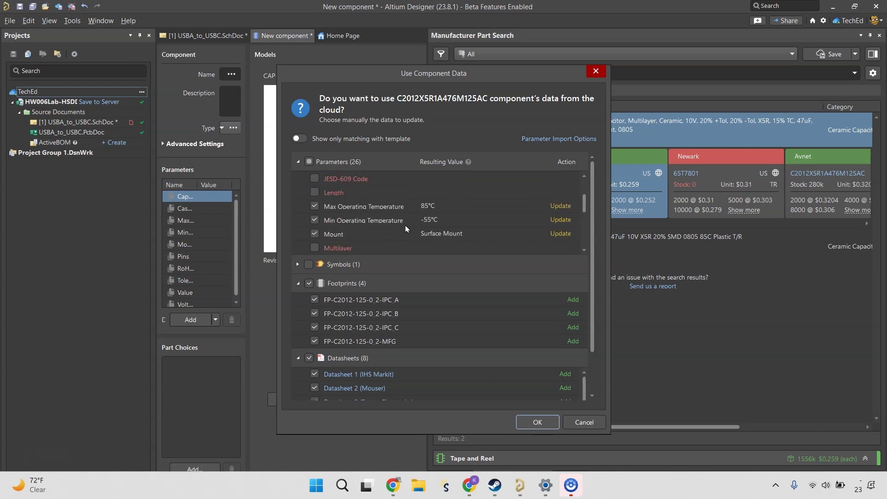
scroll(403, 226, "down", 5)
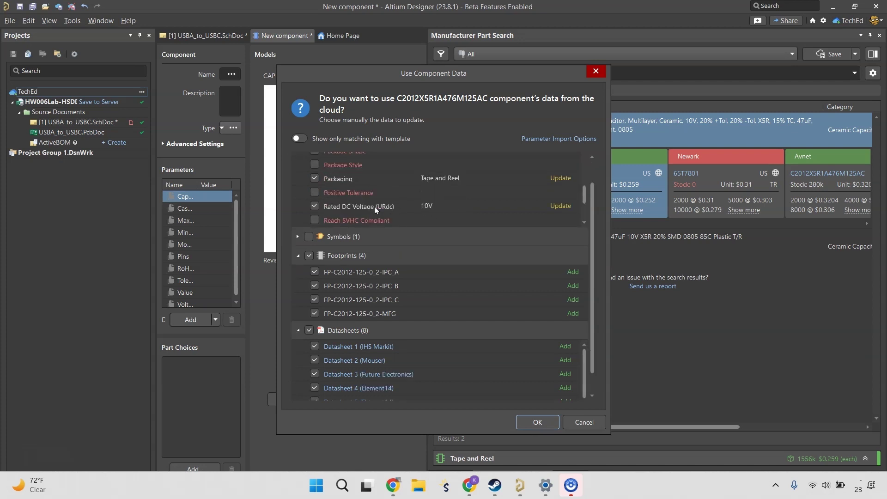
mouse_move(427, 196)
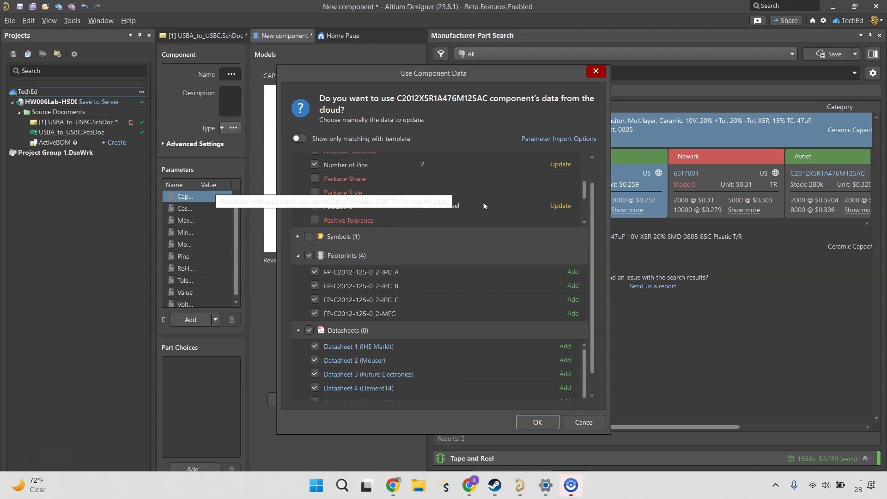
left_click(537, 422)
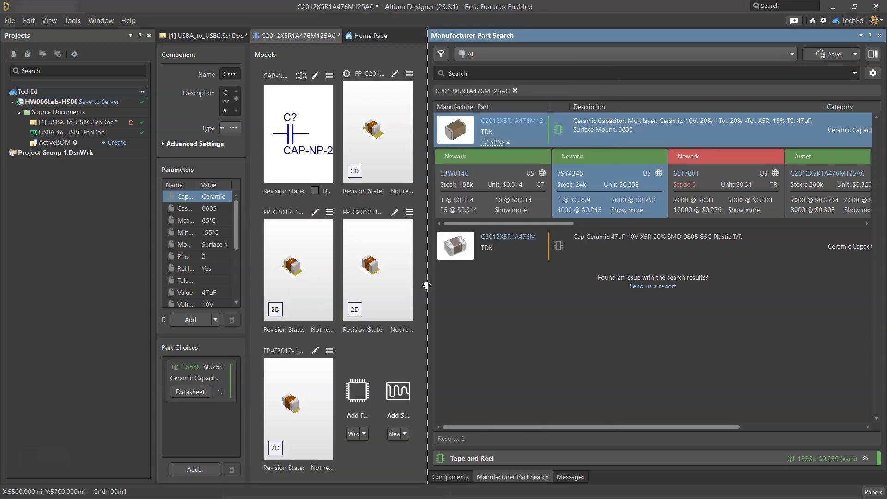
Inspect the IPC_A and IPC_B footprint model options, keeping FP-C2012-125-0_2-IPC_A as default
left_click_drag(426, 286, 732, 285)
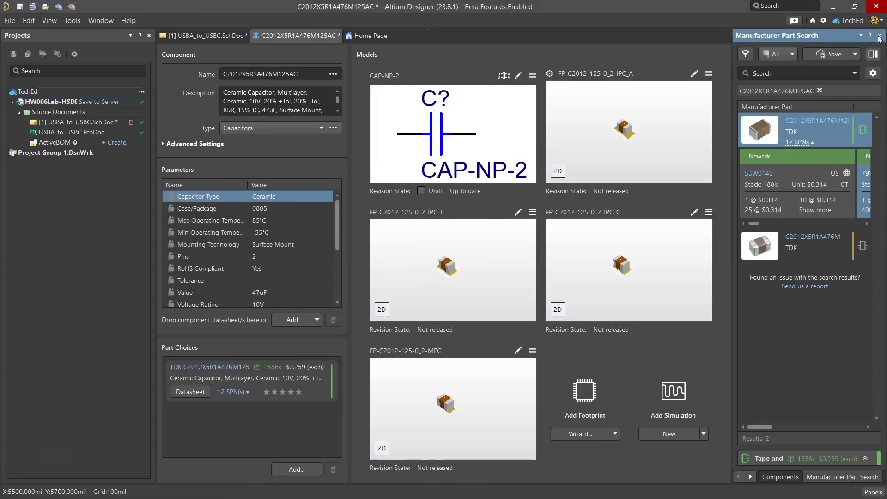
left_click(879, 37)
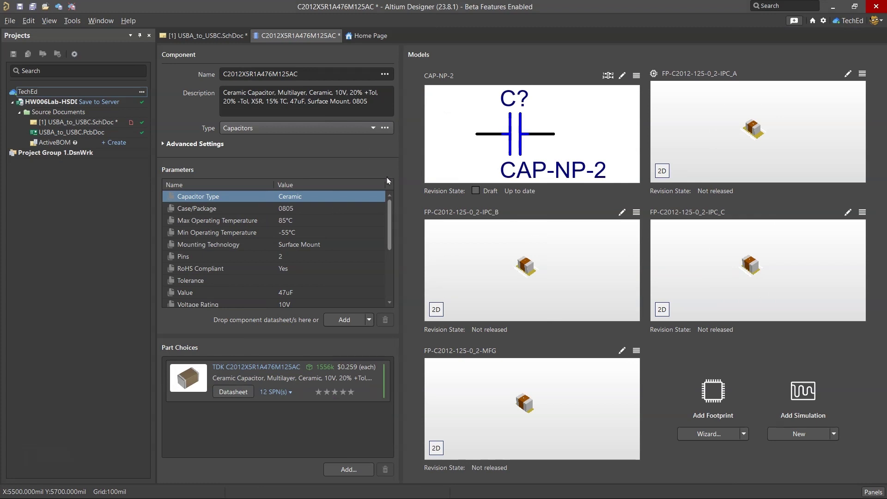
left_click(864, 74)
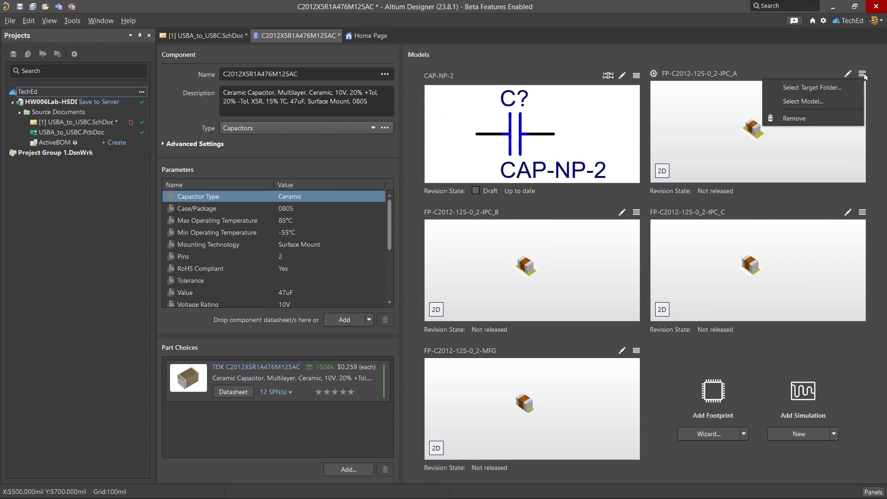
left_click(835, 100)
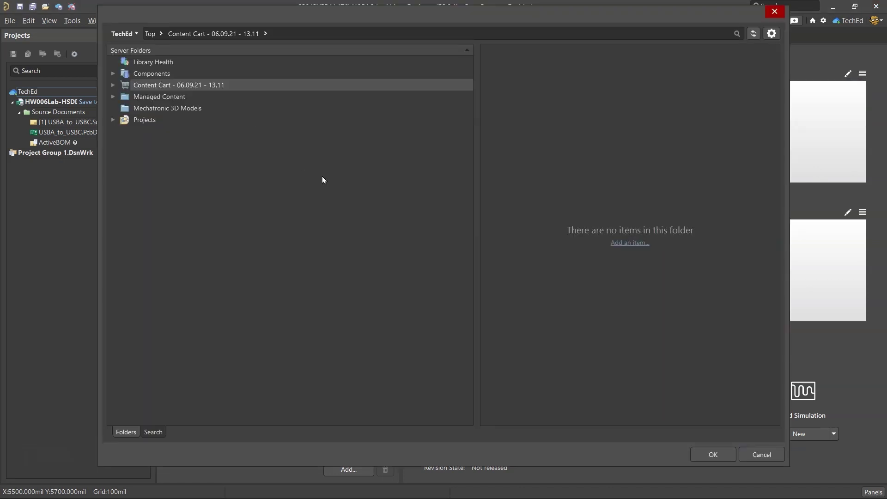
left_click(113, 85)
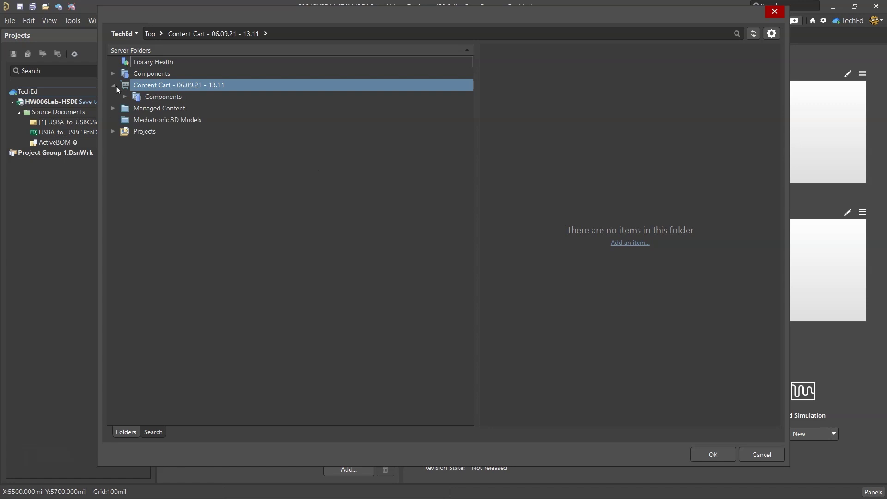
left_click(124, 97)
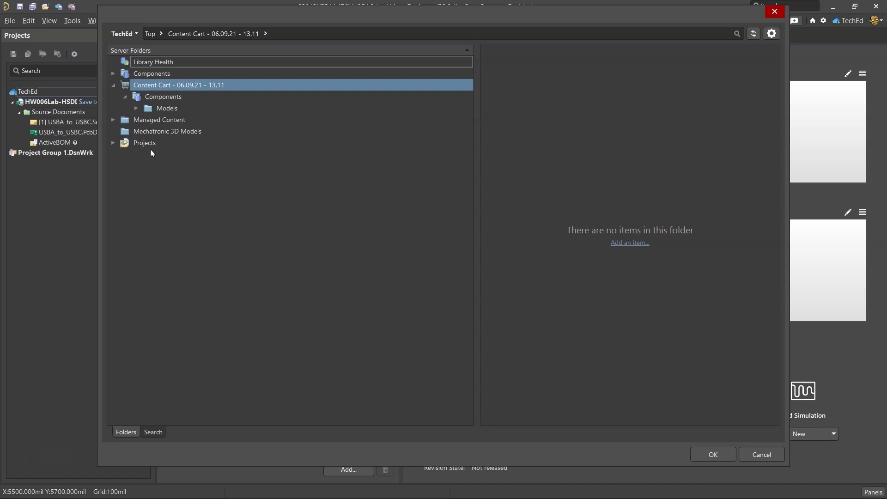
left_click(780, 454)
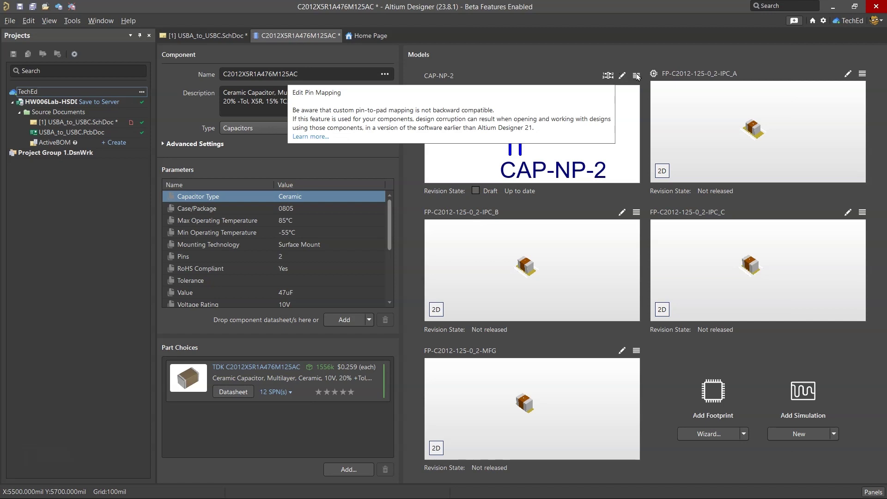
left_click(637, 213)
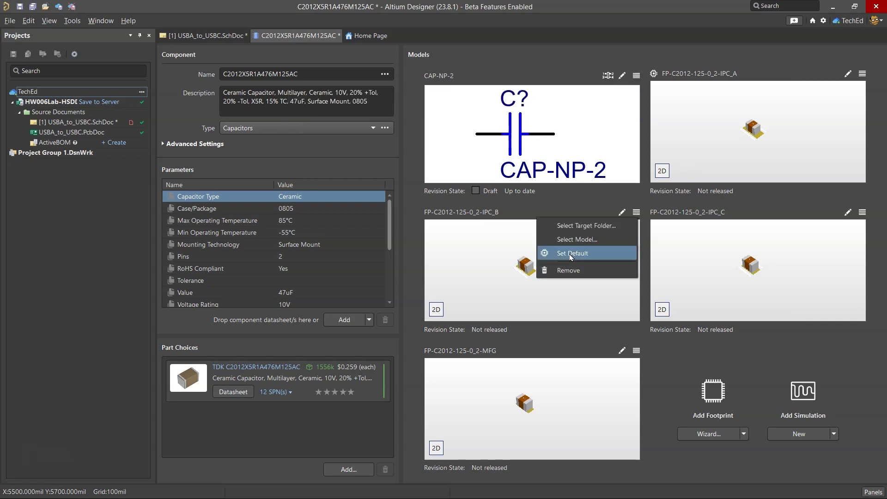
left_click(597, 208)
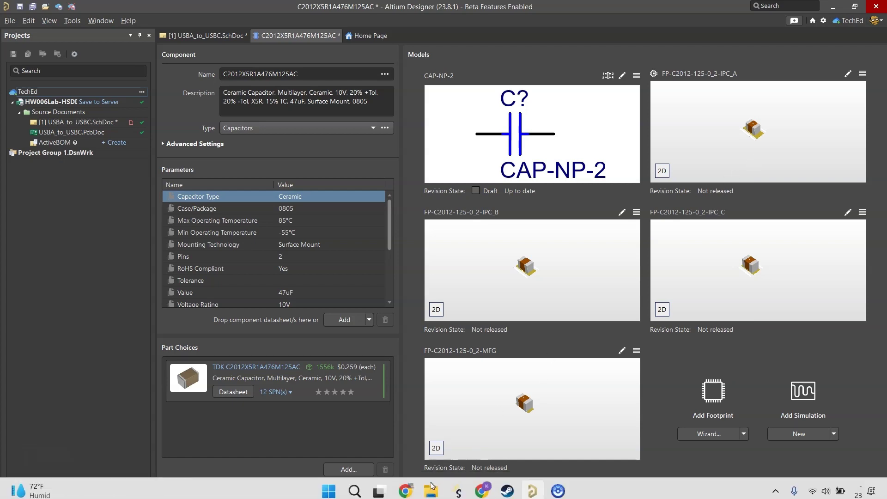
Rename the component 'CAP CER 47UF 10V X5R 0805' from BOM cell K8 and save it
left_click(407, 485)
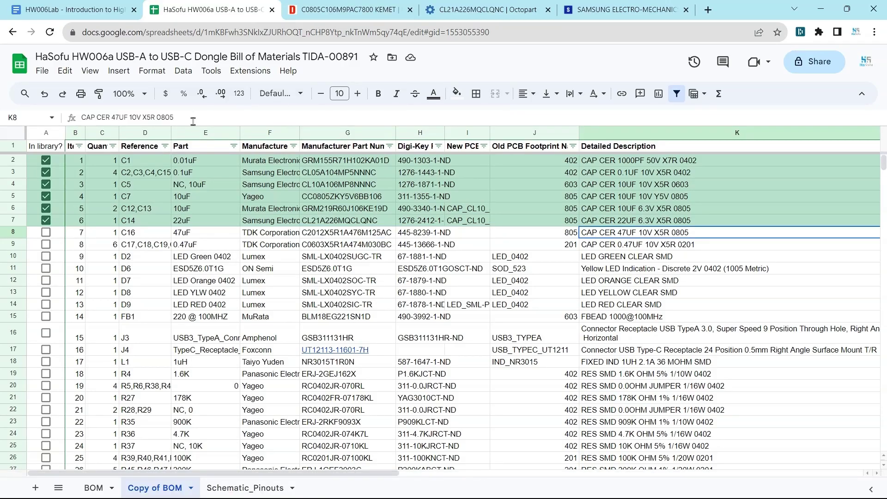
left_click_drag(174, 117, 69, 117)
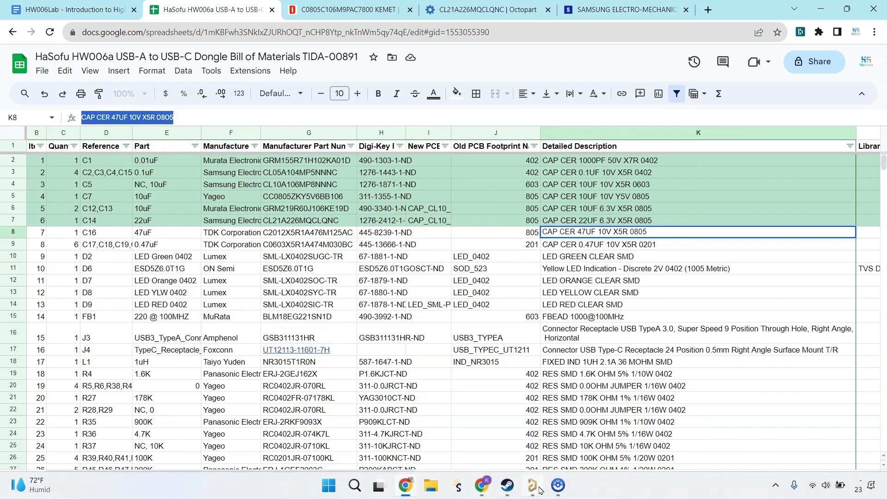
left_click(532, 494)
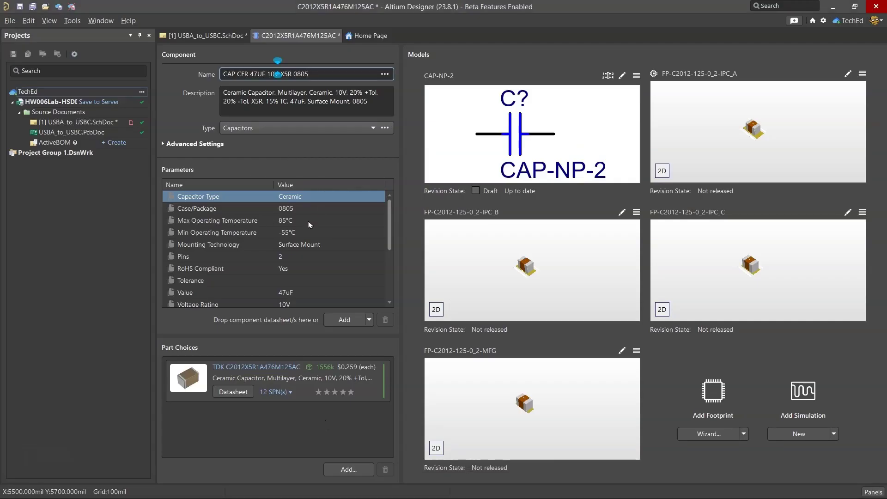
scroll(311, 225, "down", 3)
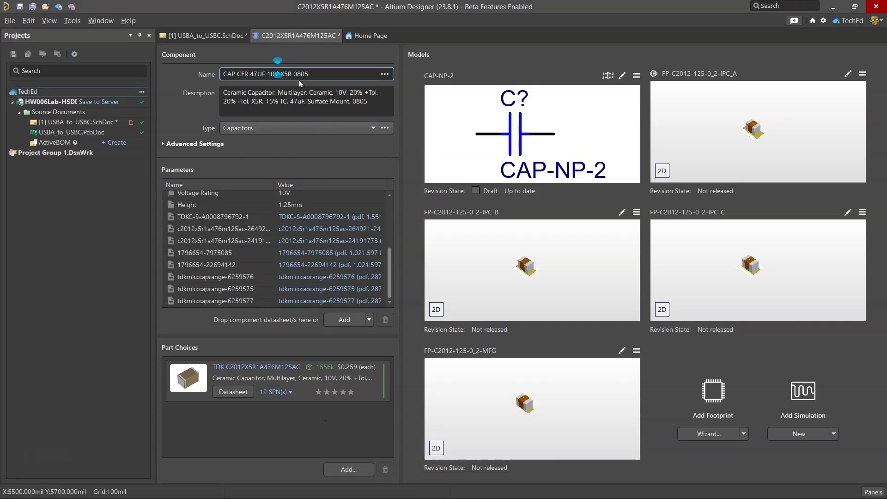
right_click(324, 37)
left_click(407, 100)
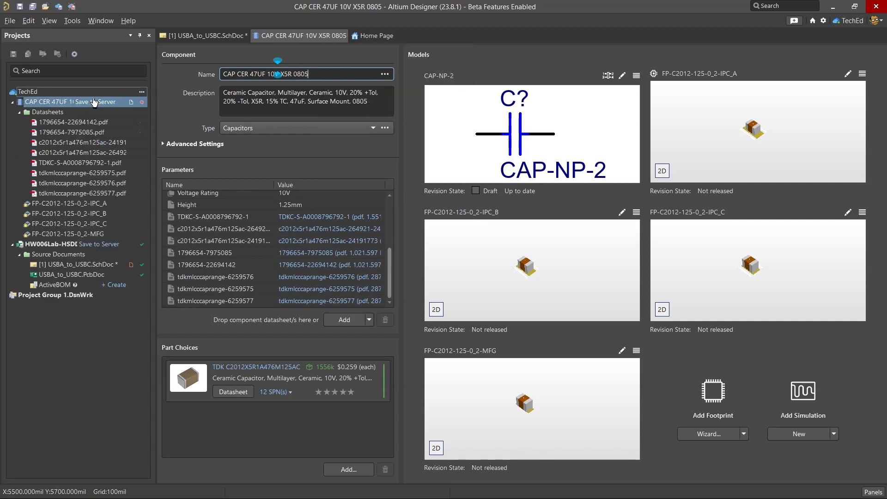
Release the 47uF capacitor with the note 'new capacitor CAP CER 47UF 10V X5R 0805'
left_click(94, 103)
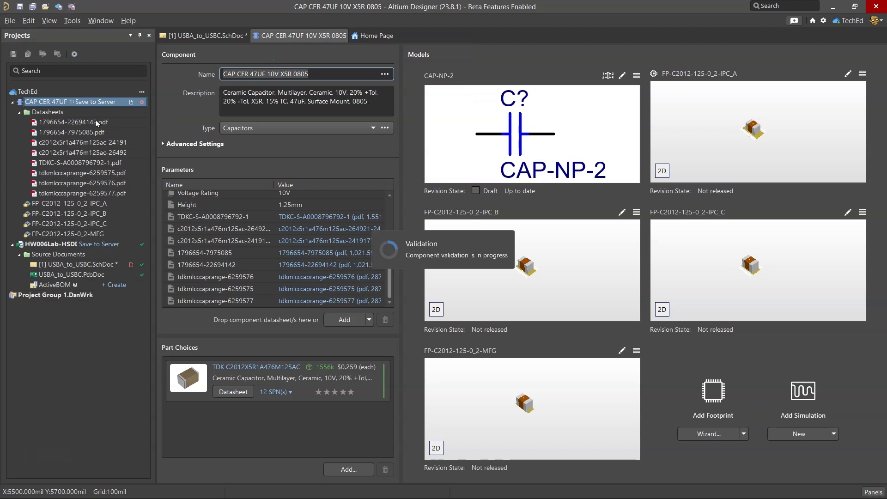
type("new capa")
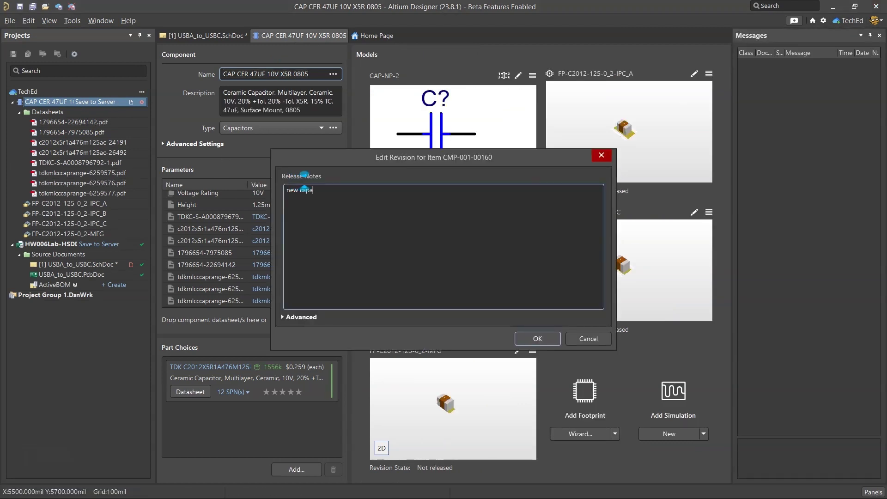
type("citor CAP CER 47UF 10V X5R 0805")
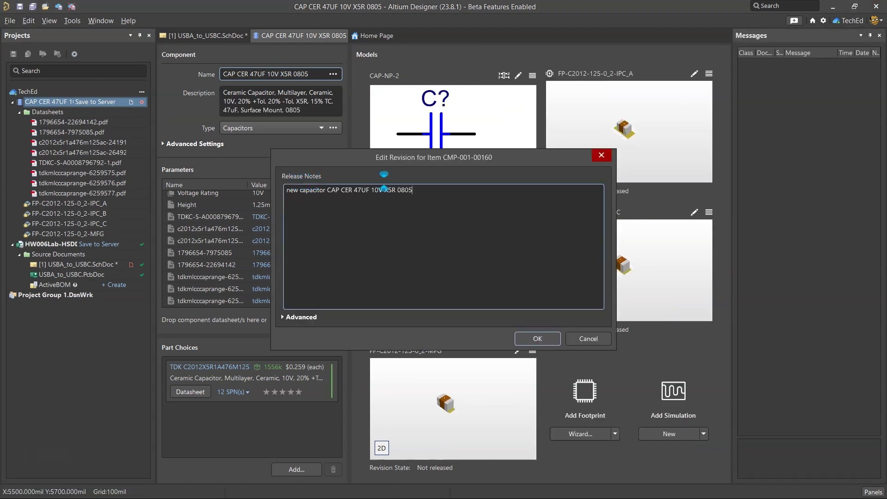
left_click(517, 339)
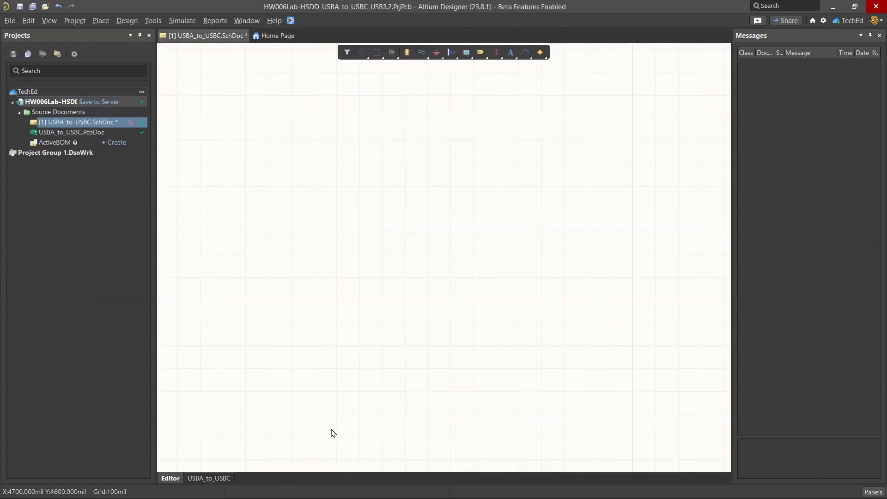
Copy the 47uF manufacturer part number C2012X5R1A476M125AC from cell G8 of the BOM
left_click(405, 485)
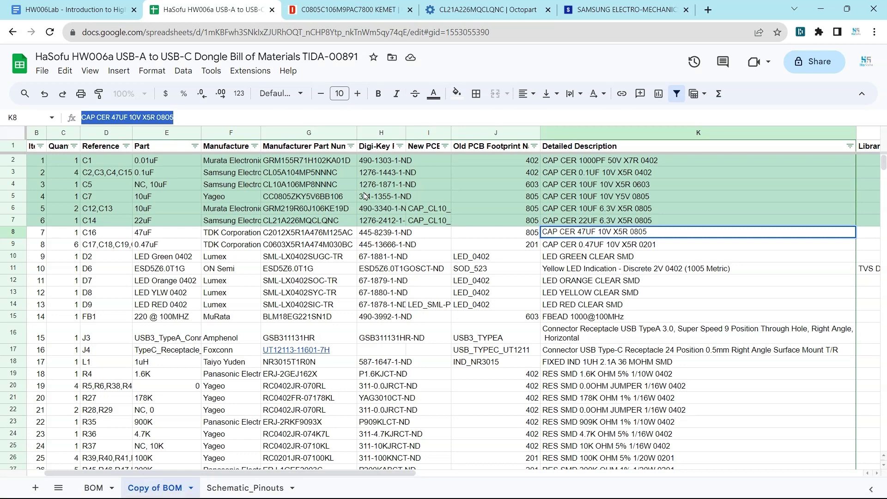
left_click(282, 235)
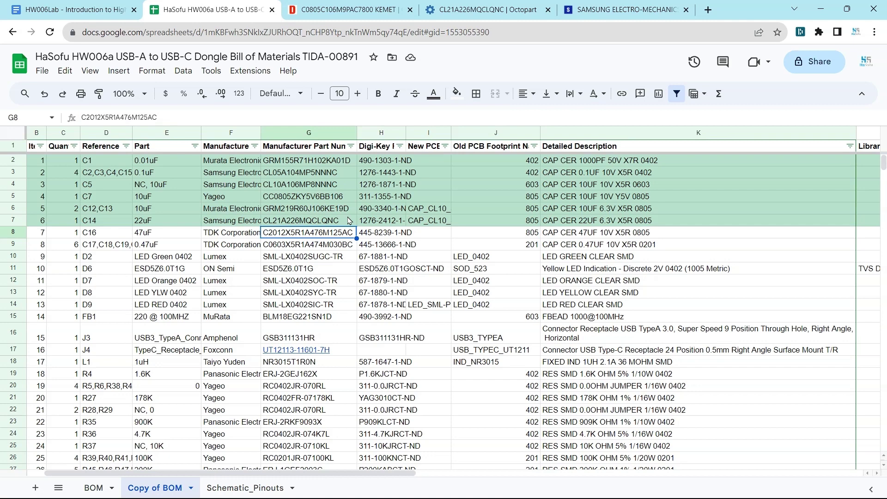
left_click(176, 117)
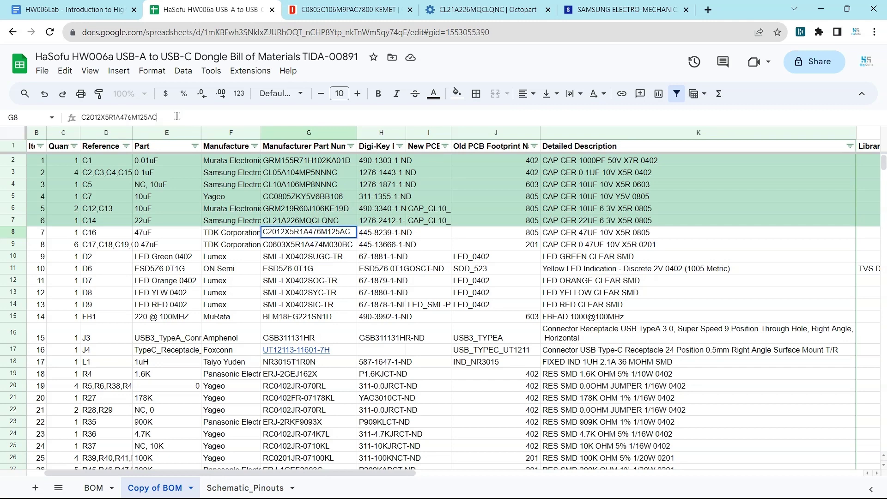
double_click(154, 118)
right_click(141, 119)
left_click(195, 171)
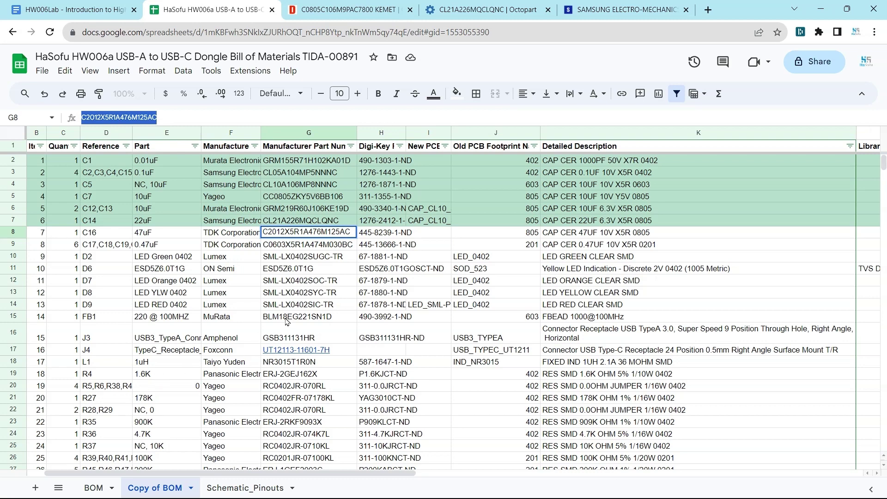
mouse_move(428, 486)
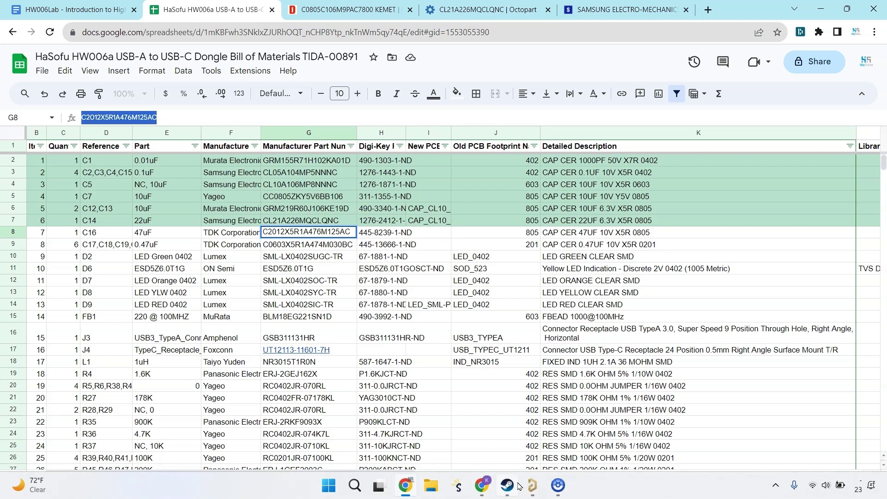
mouse_move(534, 486)
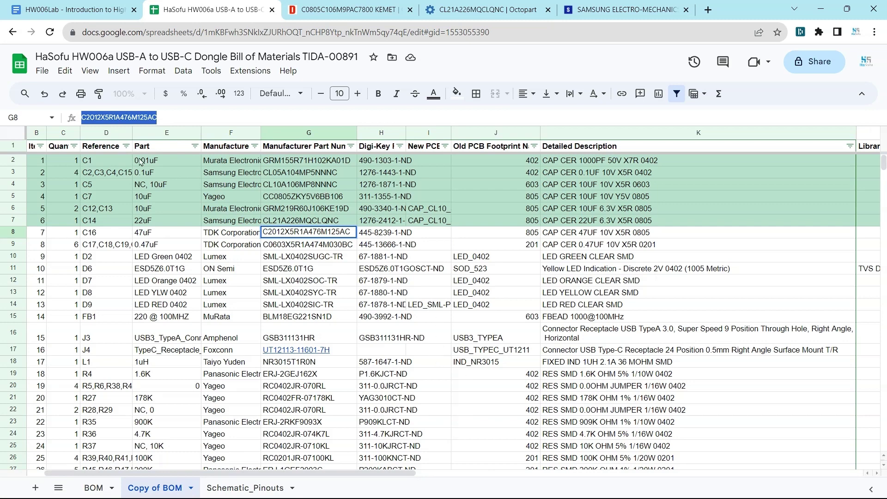
right_click(134, 117)
left_click(185, 183)
left_click(375, 232)
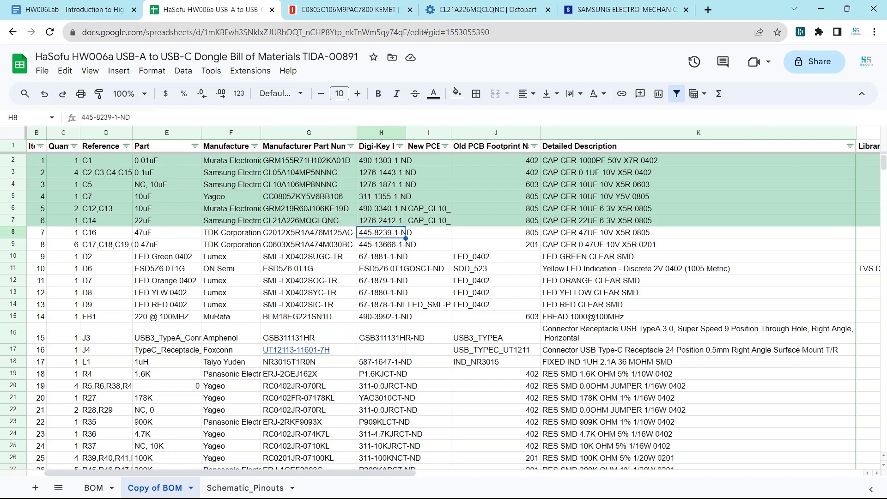
Search workspace components for C2012X5R1A476M125AC and widen the panel to read the result
left_click(532, 486)
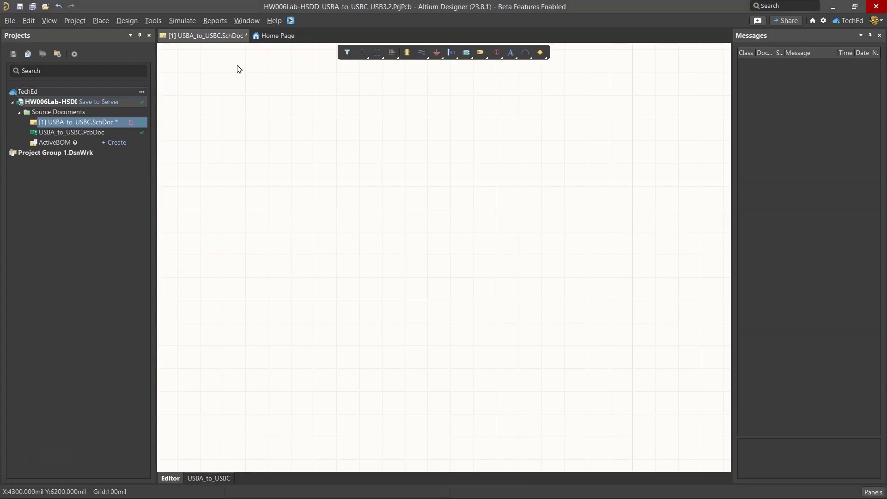
left_click(877, 490)
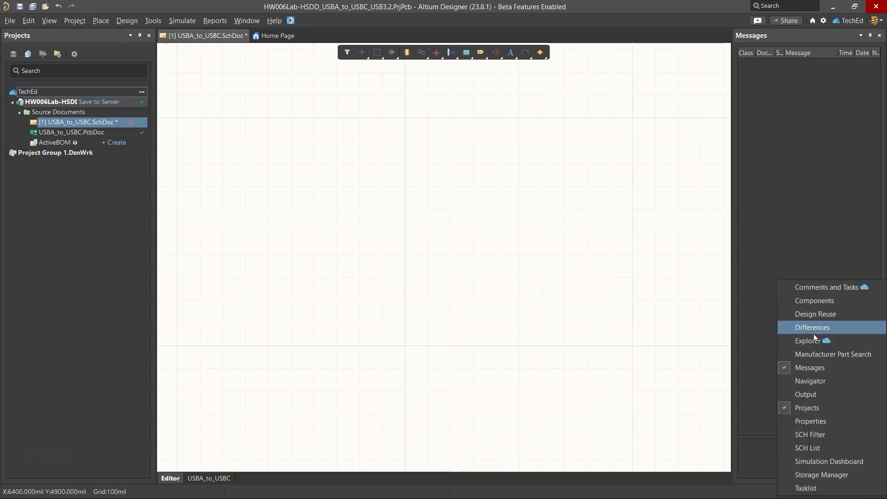
left_click(758, 301)
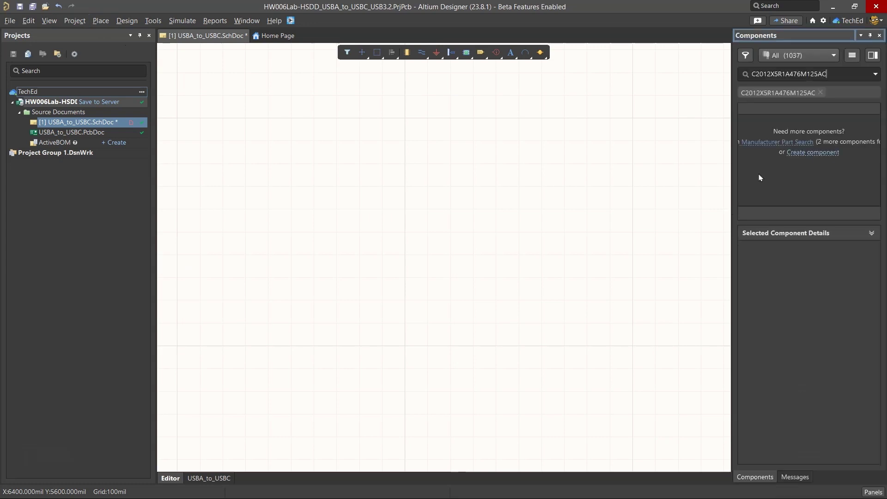
left_click(821, 93)
key("Return")
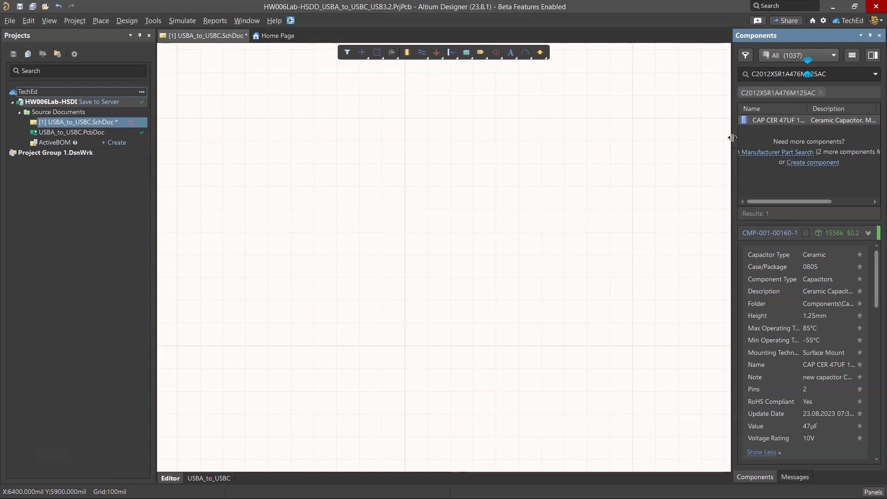
left_click_drag(733, 135, 581, 128)
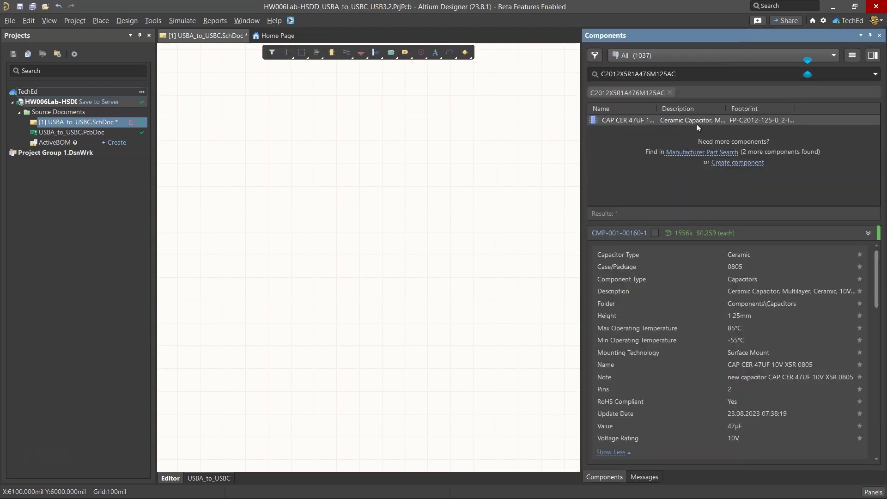
Test-place the found 47uF capacitor, cancel placement, and clear the search filter
left_click(405, 486)
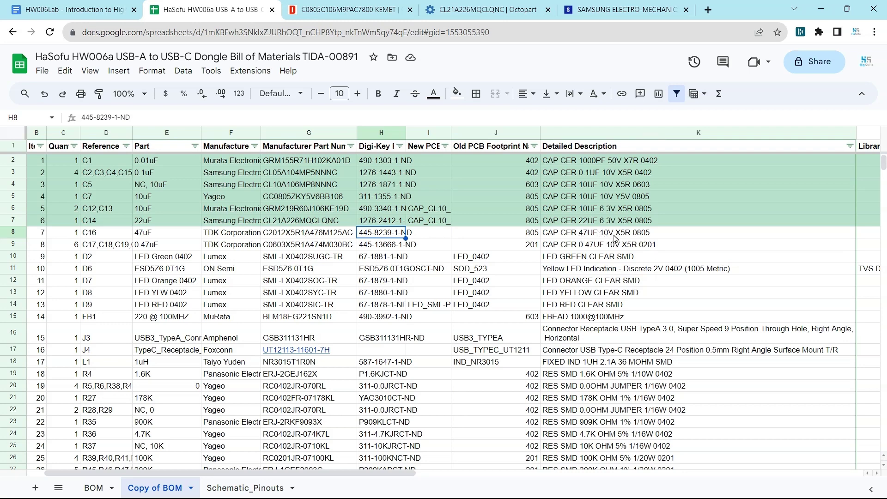
left_click(533, 484)
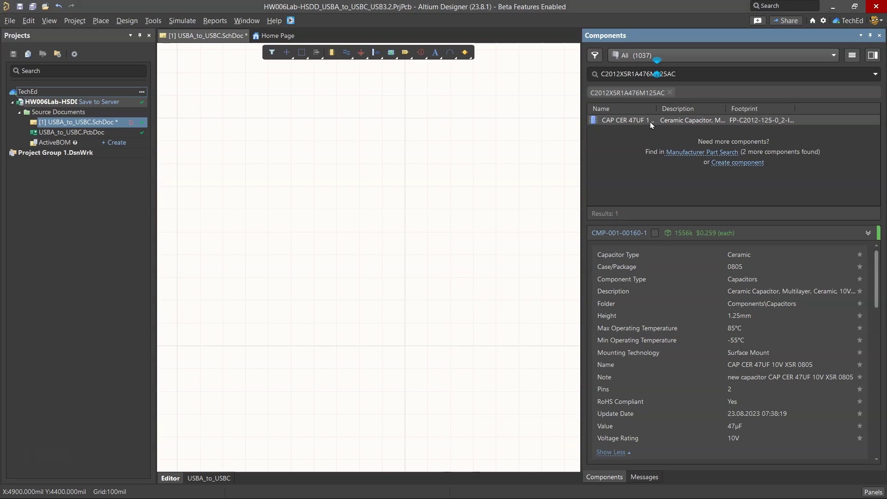
double_click(651, 124)
key("Escape")
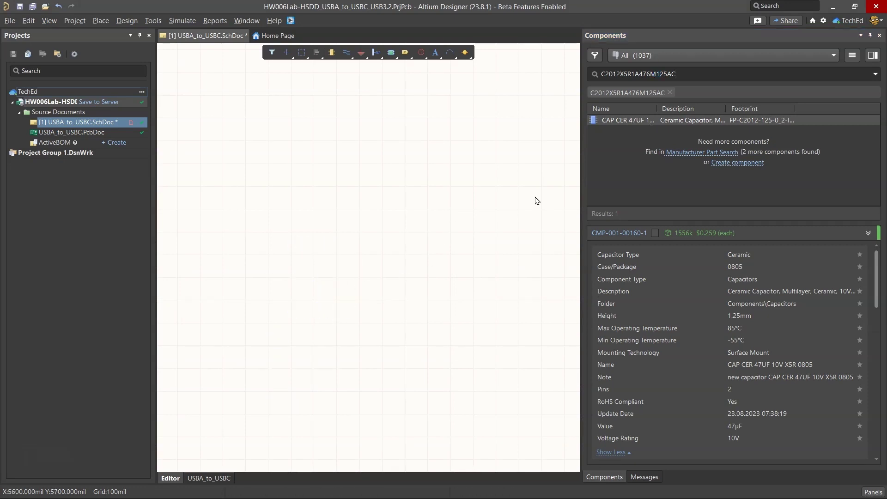
left_click(669, 93)
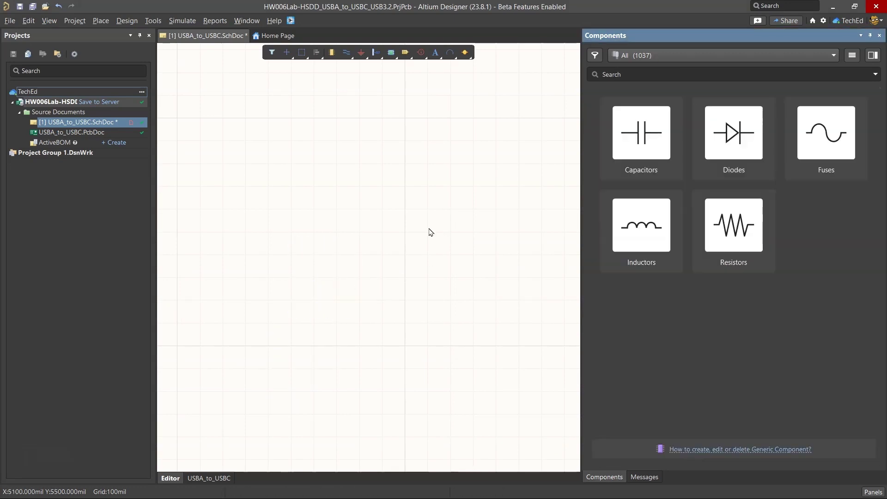
Tick In library? for the 47uF C16 row in the BOM
mouse_move(391, 483)
left_click(482, 484)
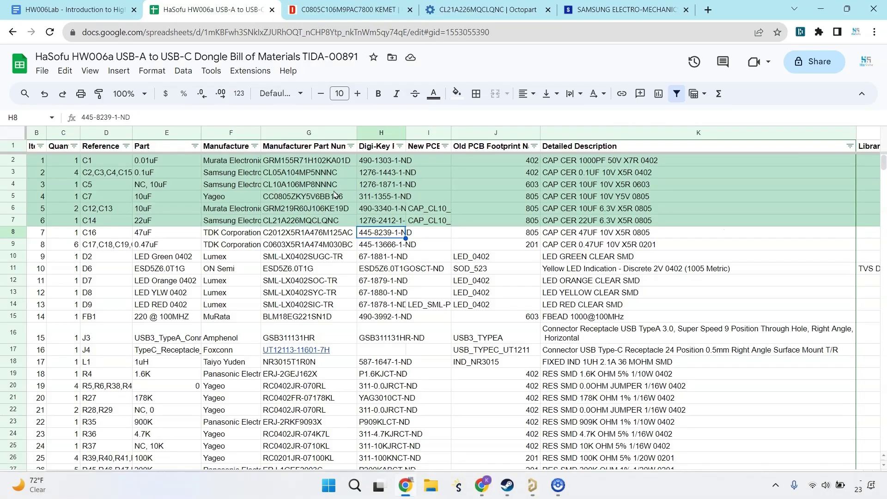
left_click(104, 232)
left_click_drag(324, 474, 308, 474)
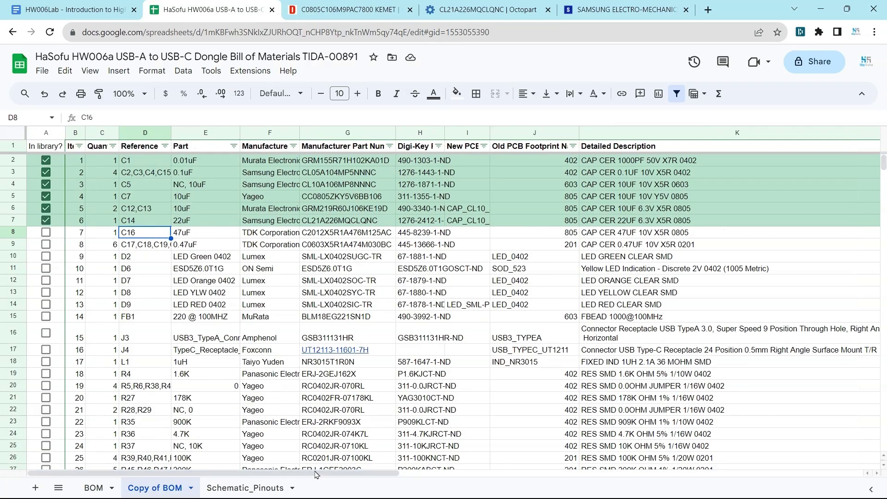
left_click(46, 232)
Select the 0.47uF part number C0603X5R1A474M030BC in cell G9
left_click(252, 245)
left_click(384, 244)
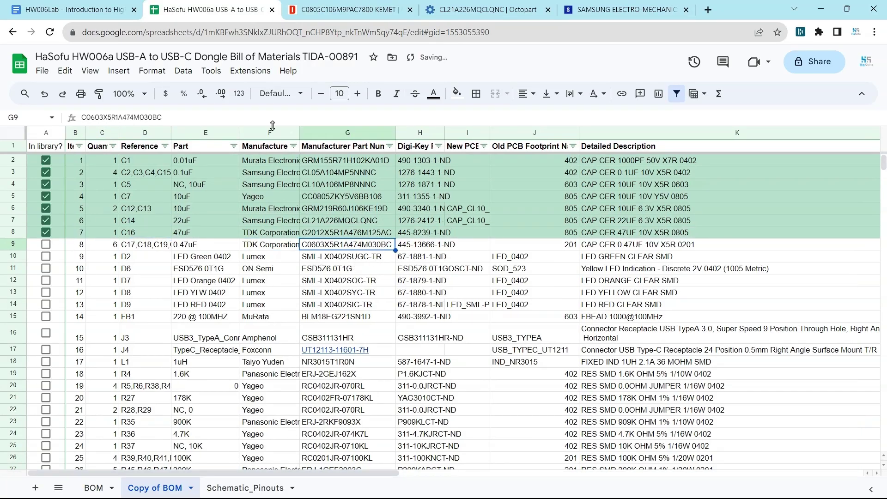
double_click(230, 119)
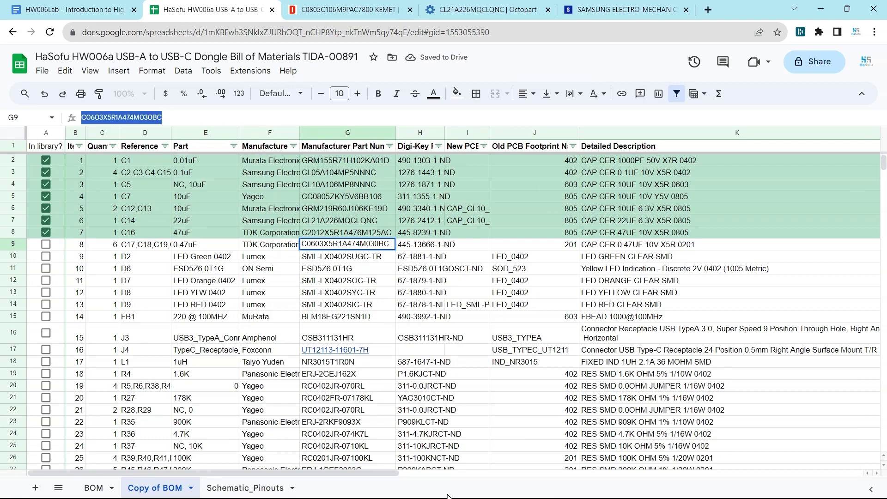
Search Manufacturer Part Search for C0603X5R1A474M030BC
key("ctrl+c")
key("alt+Tab")
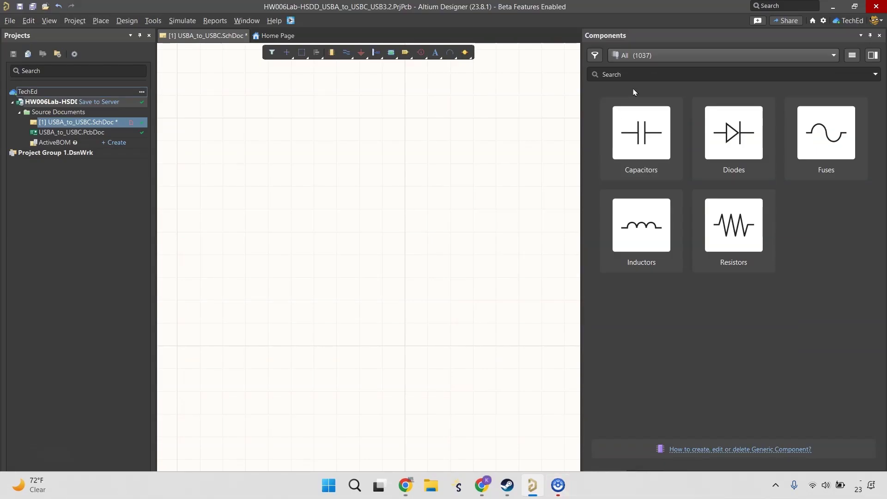
left_click(651, 73)
key("ctrl+v")
key("Return")
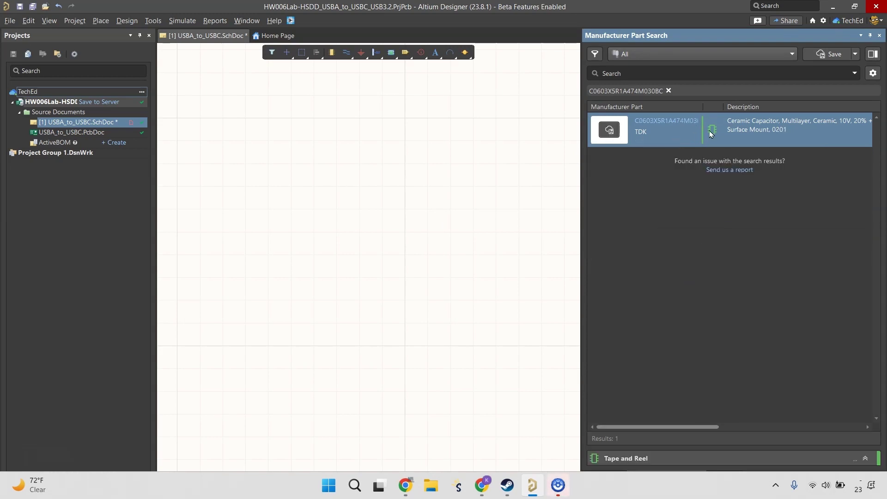
Save the TDK part to the workspace under Capacitors, accepting its cloud symbol, footprints and parameters
left_click(646, 142)
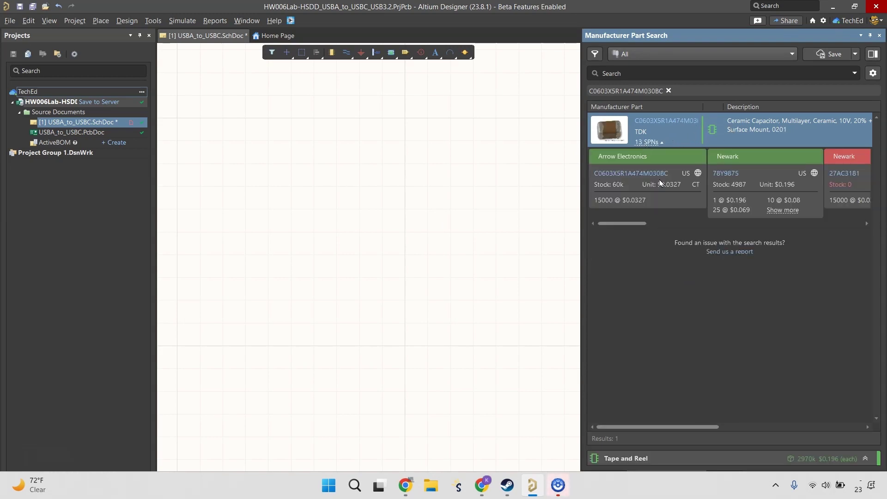
right_click(741, 130)
left_click(716, 134)
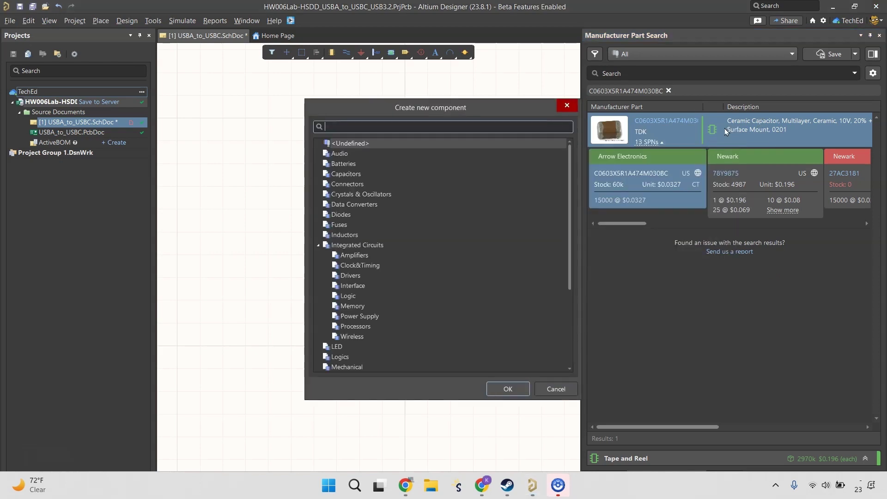
left_click(335, 174)
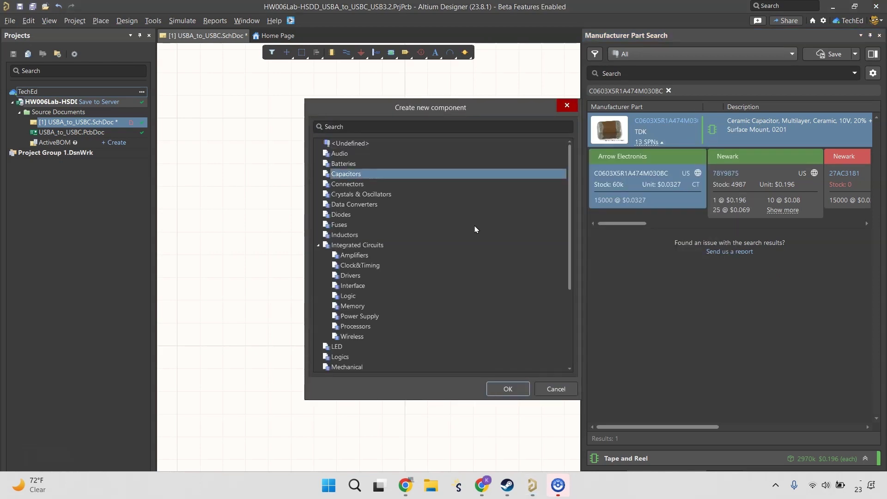
left_click(508, 383)
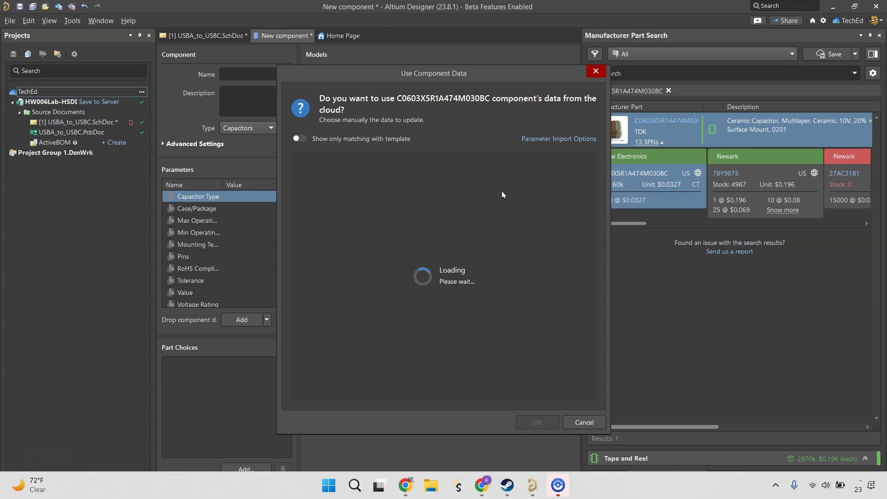
scroll(479, 240, "down", 7)
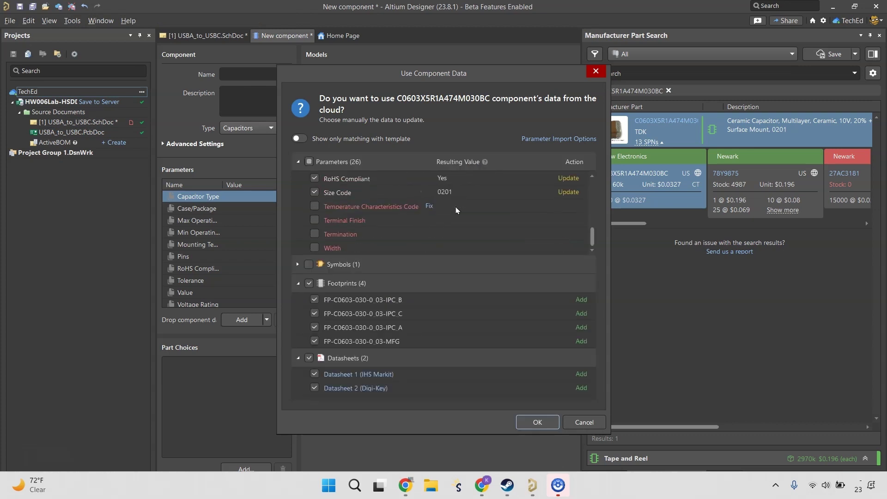
left_click(297, 264)
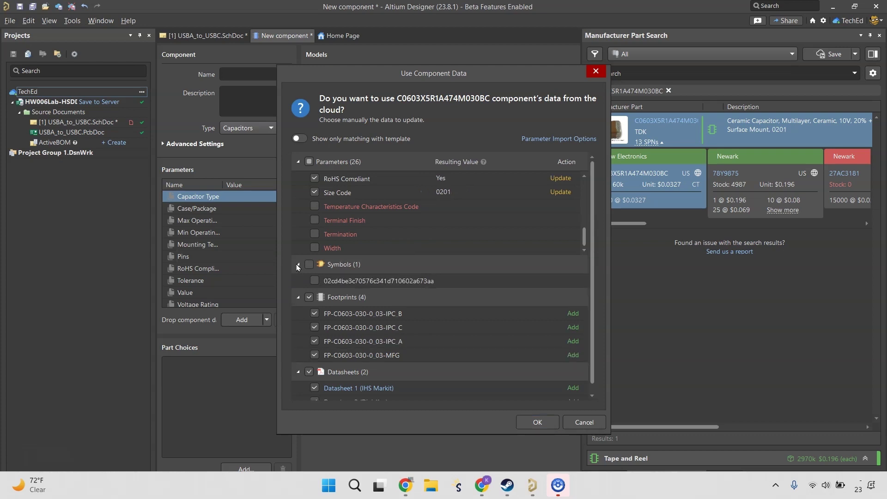
left_click(297, 265)
left_click(537, 421)
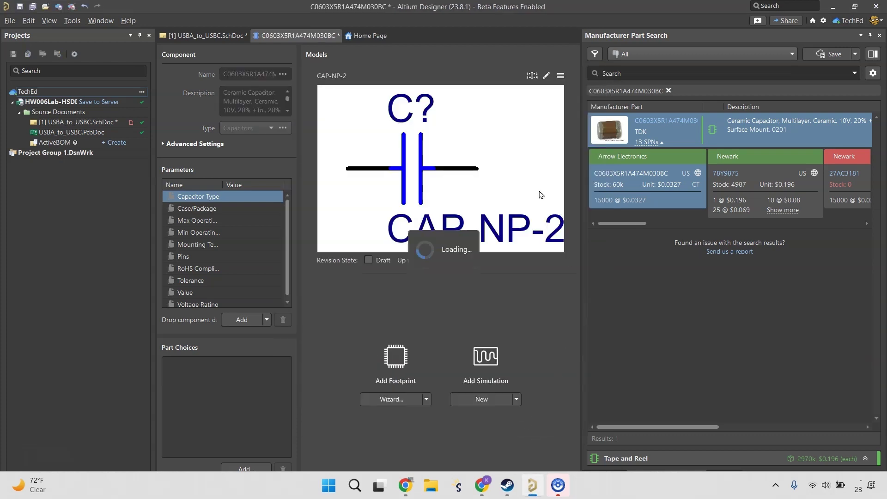
Name the component CAP CER 0.47UF 10V X5R 0201 using the BOM's description
left_click(878, 36)
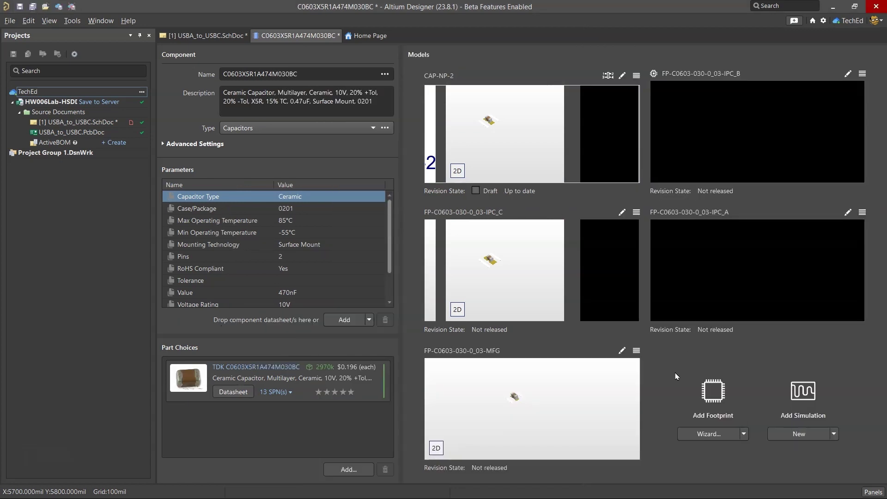
left_click(227, 70)
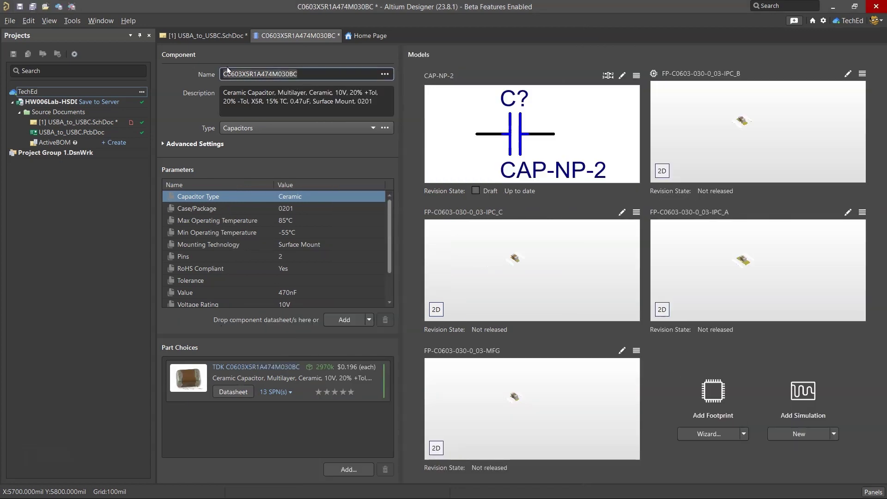
mouse_move(483, 494)
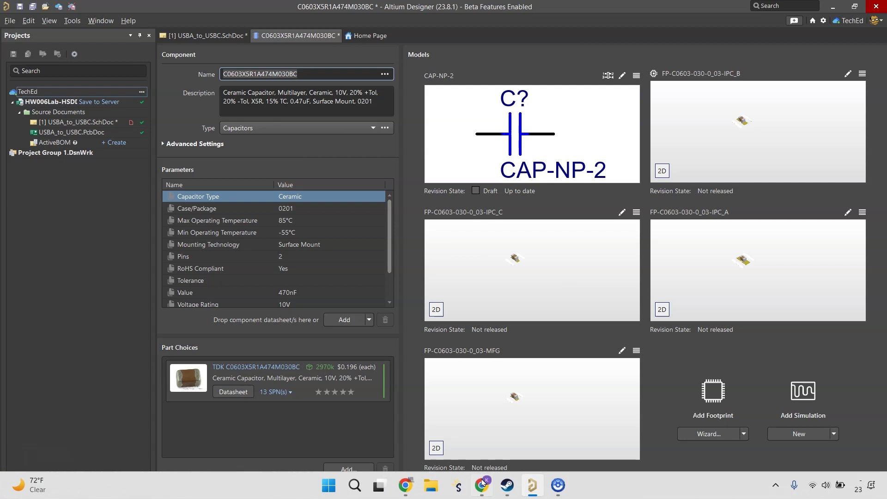
mouse_move(411, 493)
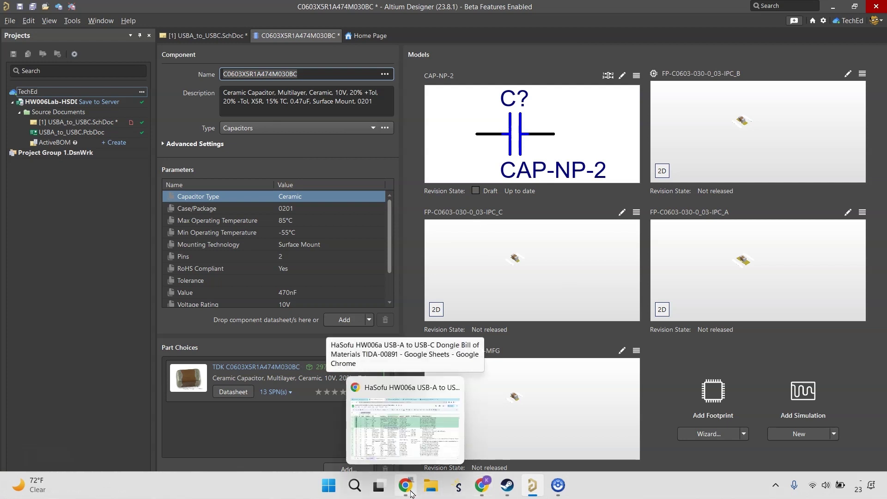
left_click(411, 493)
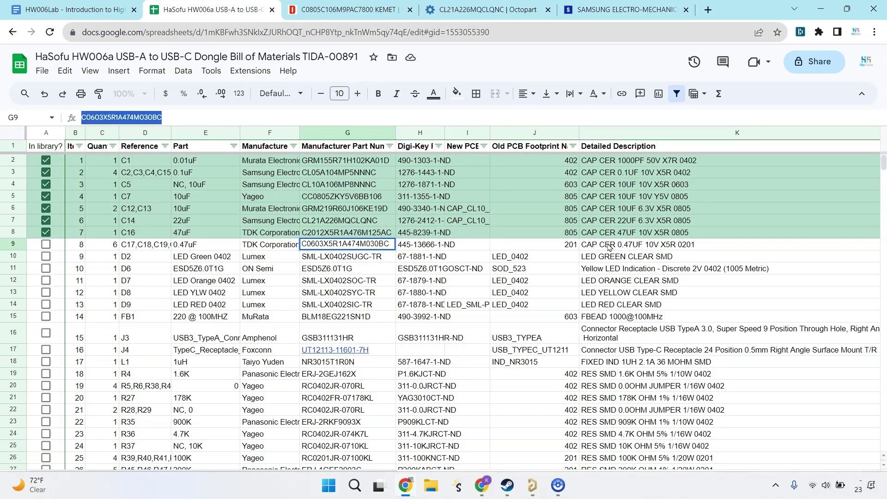
triple_click(207, 118)
key("alt+Tab")
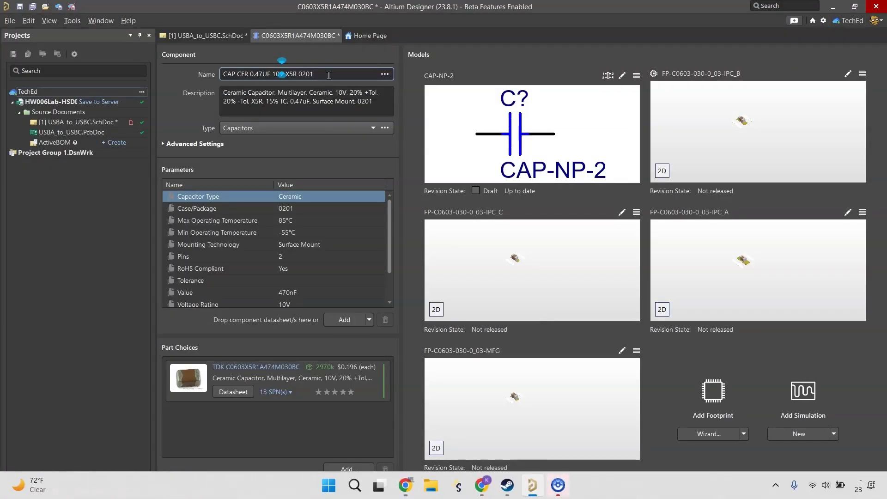
Save the component to the server with release notes 'new capacitor' plus its description
right_click(314, 35)
left_click(370, 95)
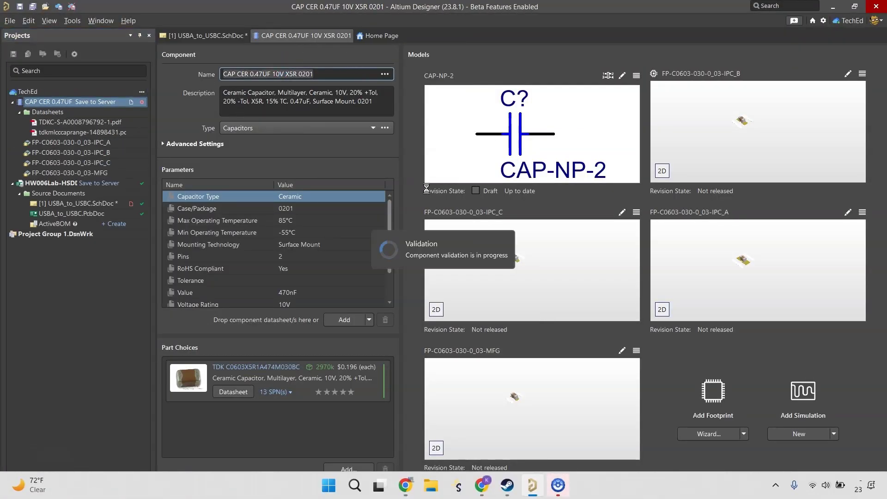
type("new capacitor")
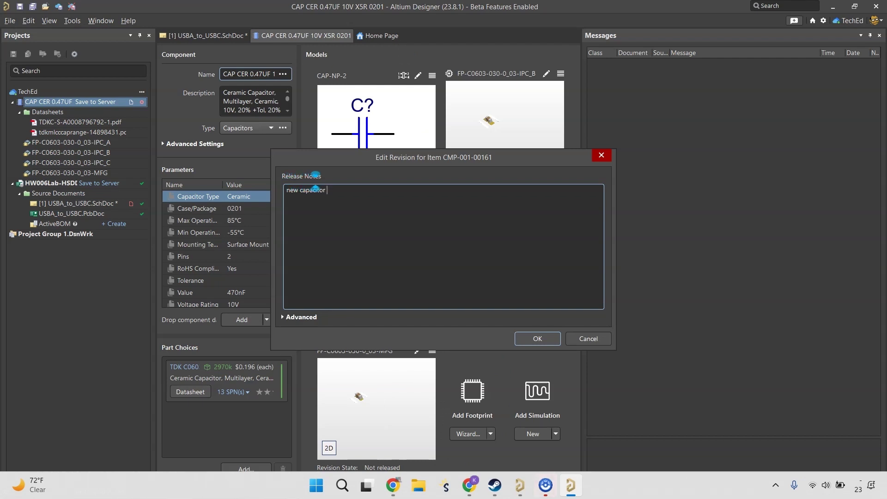
key("ctrl+v")
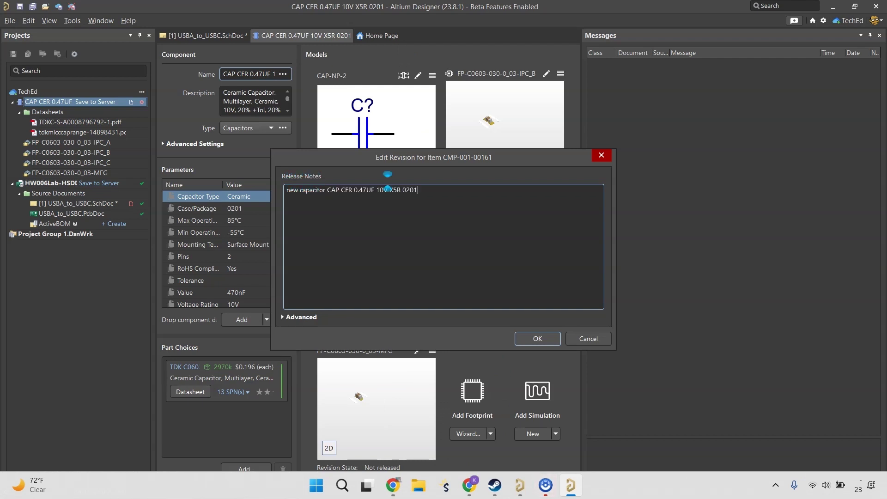
left_click(538, 339)
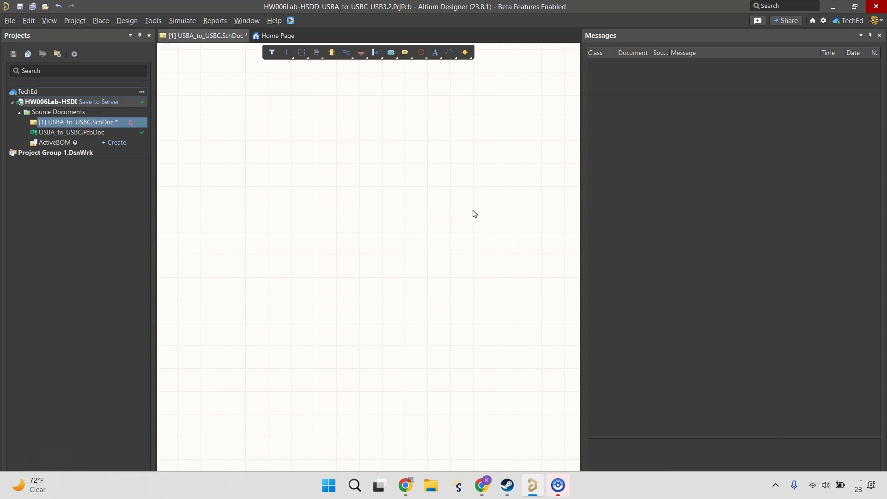
Close the messages list, save the USBA_to_USBC schematic, and return to the BOM
left_click_drag(580, 193, 721, 183)
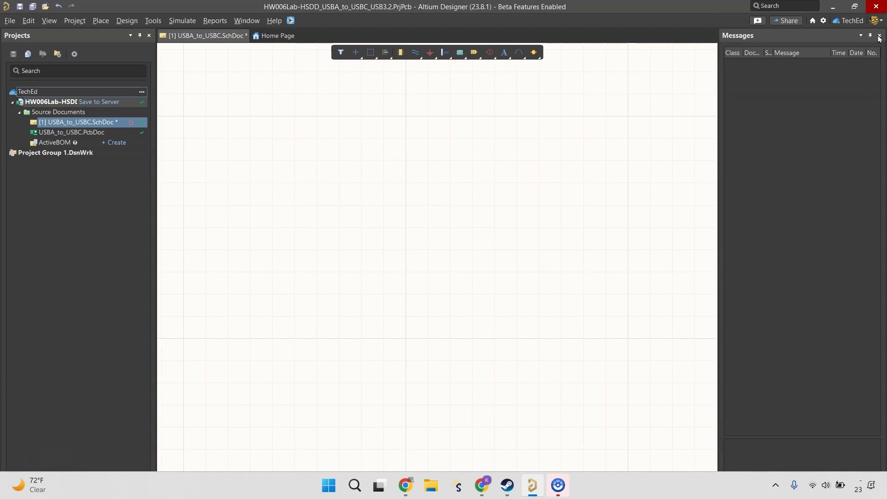
left_click(879, 36)
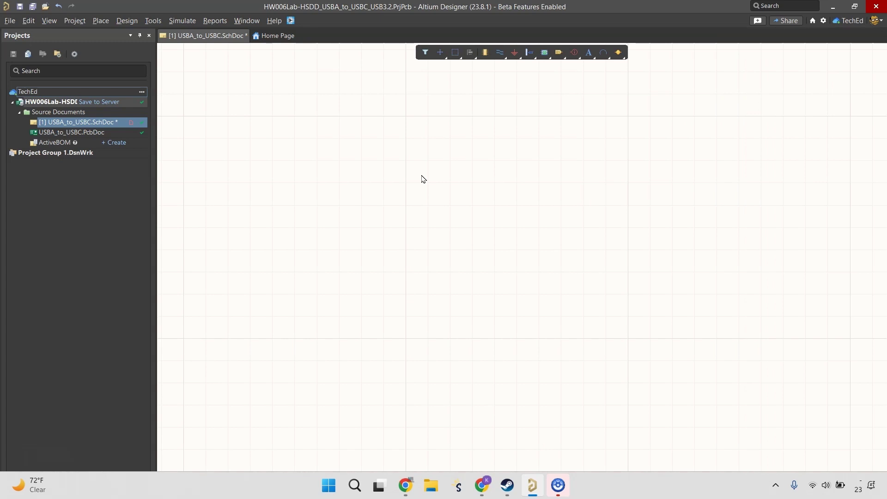
left_click(20, 7)
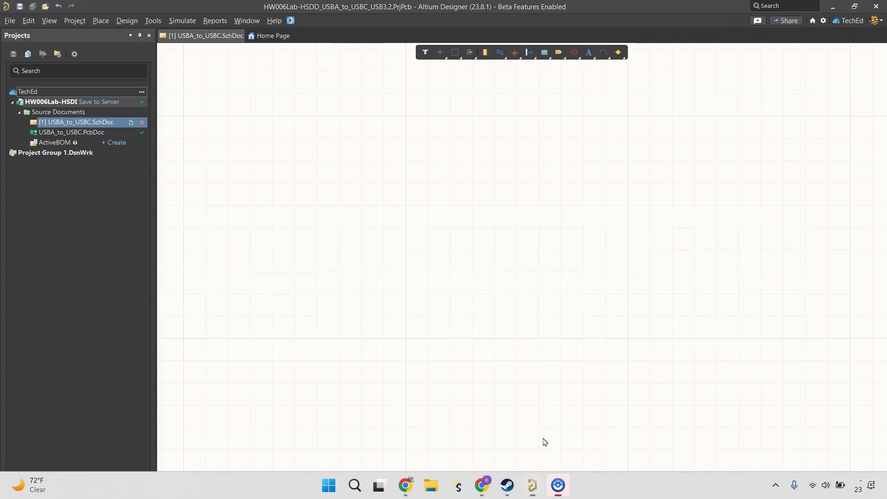
key("alt+Tab")
key("alt+Tab")
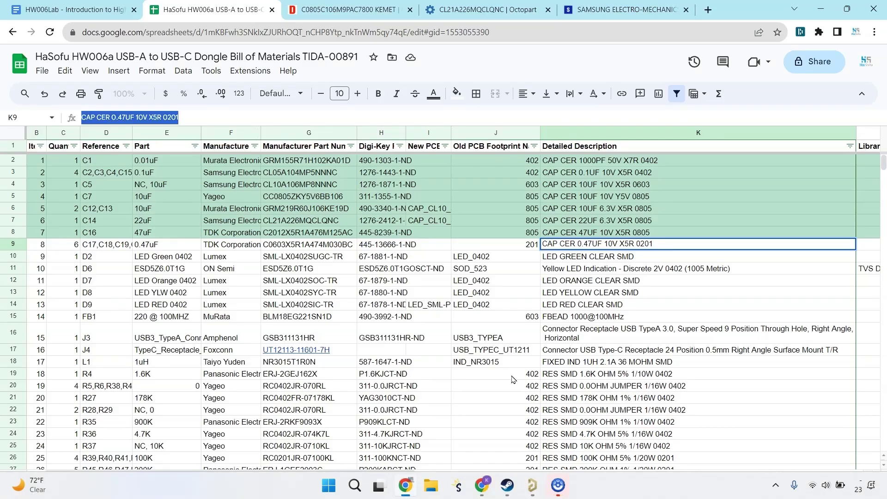
Tick In library? for row 9's 0.47uF capacitor
left_click(121, 244)
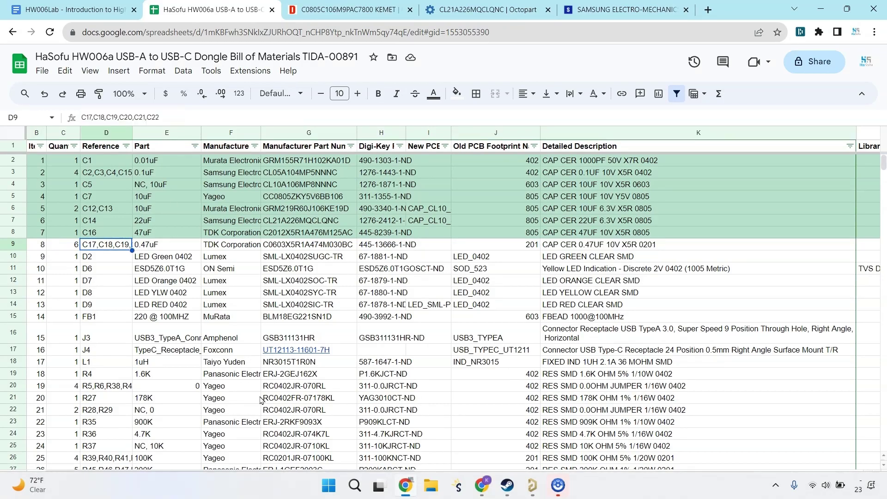
scroll(287, 474, "left", 2)
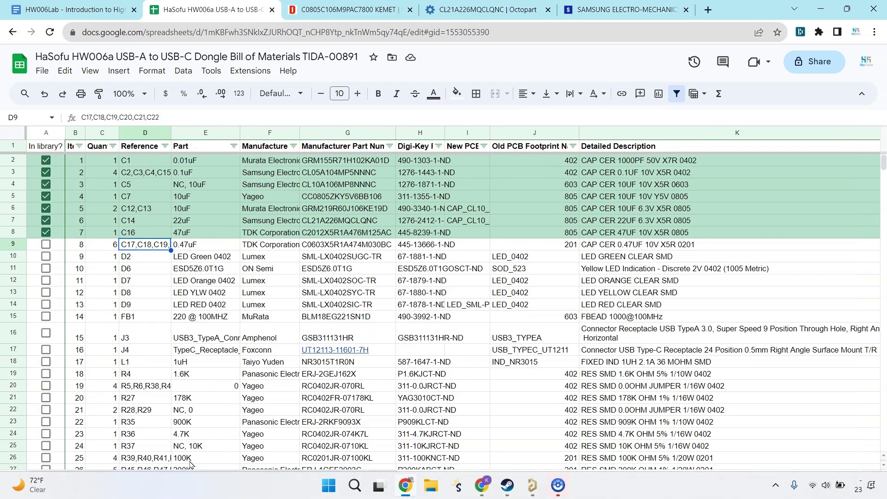
left_click(46, 244)
Widen the Manufacturer column so full manufacturer names show
left_click(207, 269)
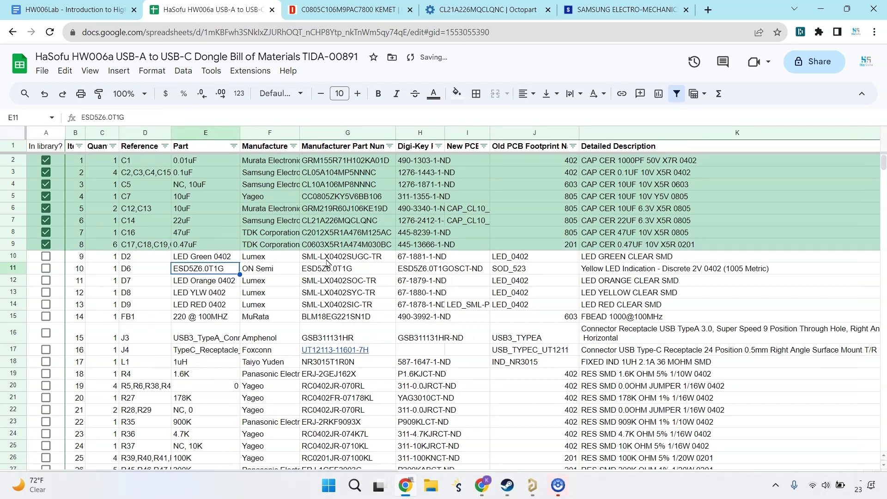
scroll(298, 264, "down", 5)
scroll(298, 264, "up", 2)
scroll(298, 265, "up", 2)
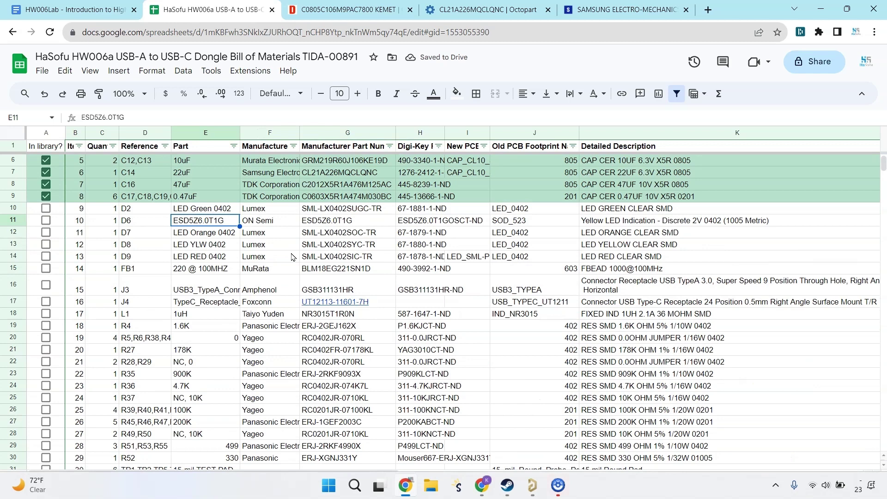
left_click(344, 219)
scroll(433, 236, "up", 2)
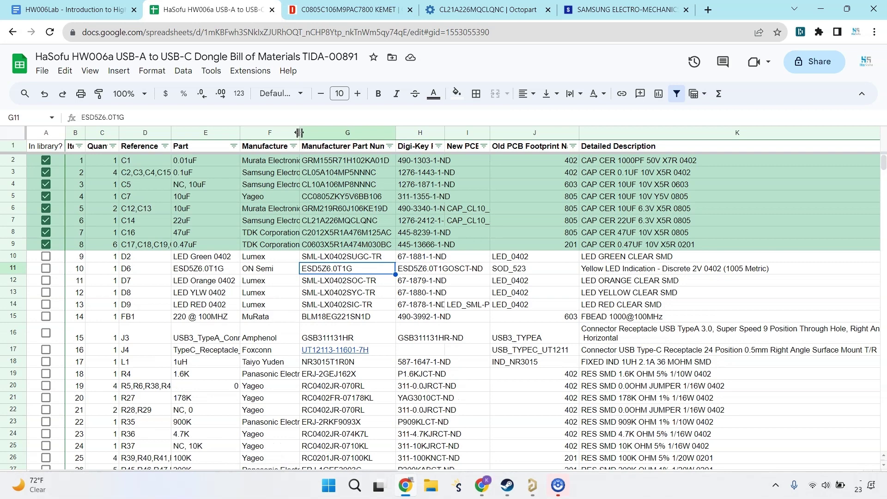
left_click_drag(299, 133, 341, 133)
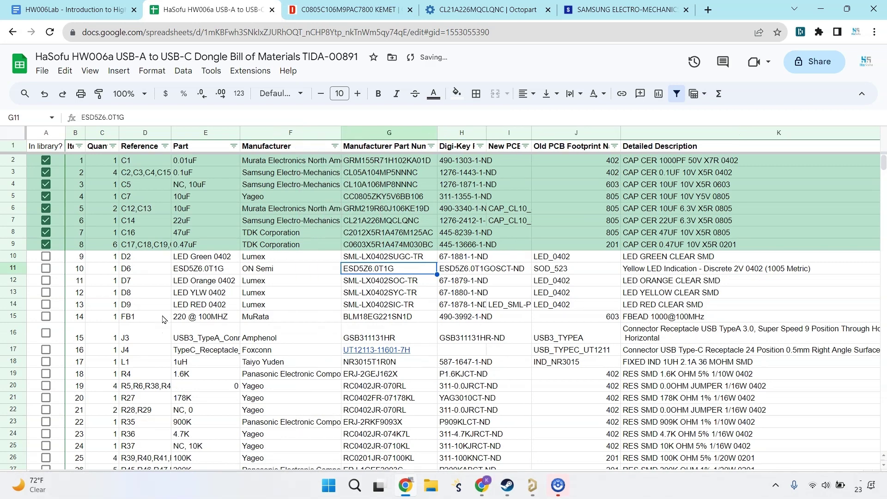